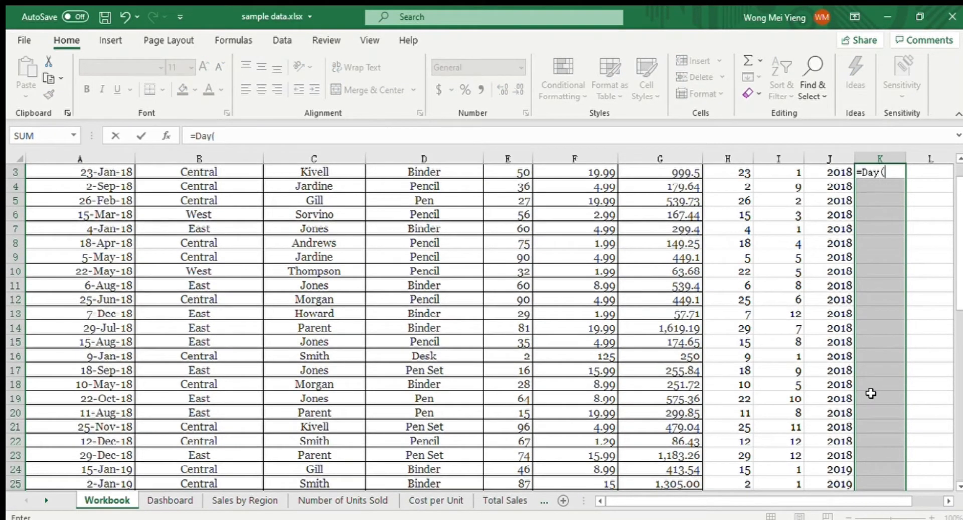
- Try extracting the day numbers from order dates A3:A54 into column K with the DAY function
type("Day(")
left_click_drag(87, 172, 107, 449)
key("Return")
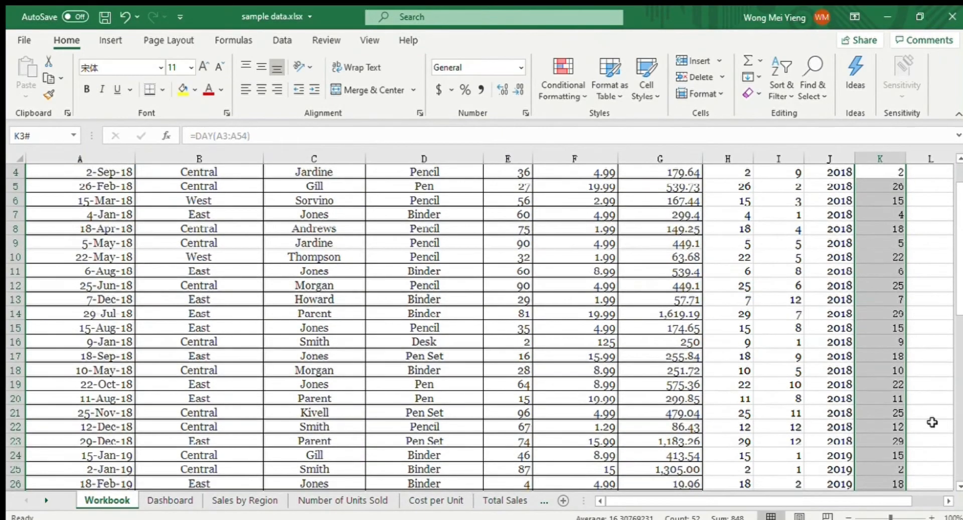
key("ctrl+z")
- Apply all borders to the data cells of the Day, Month and Year columns
left_click_drag(732, 188, 832, 454)
left_click(161, 88)
left_click(169, 194)
scroll(164, 231, "up", 6)
scroll(164, 231, "up", 5)
left_click(740, 322)
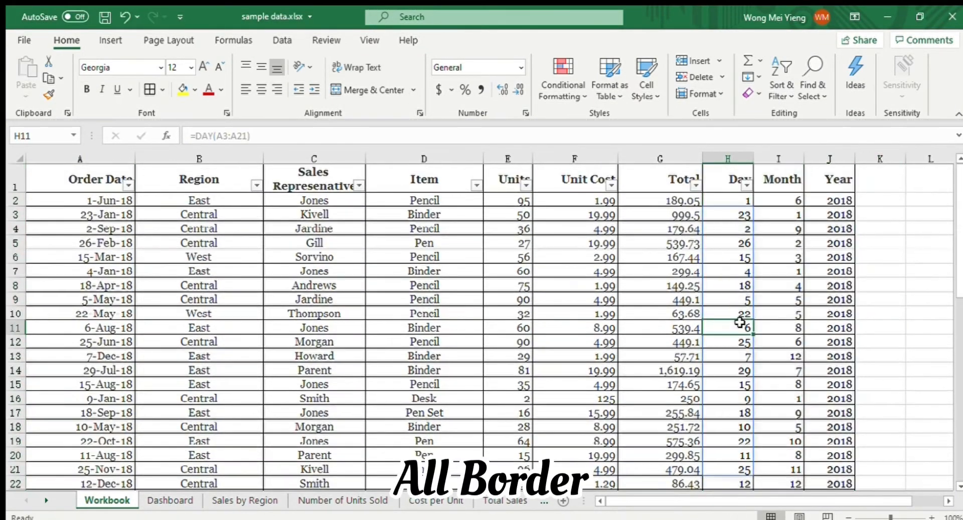
- Try adding a Month heading in K1 and a MONTH formula in K2 that references A2
left_click_drag(959, 253, 954, 440)
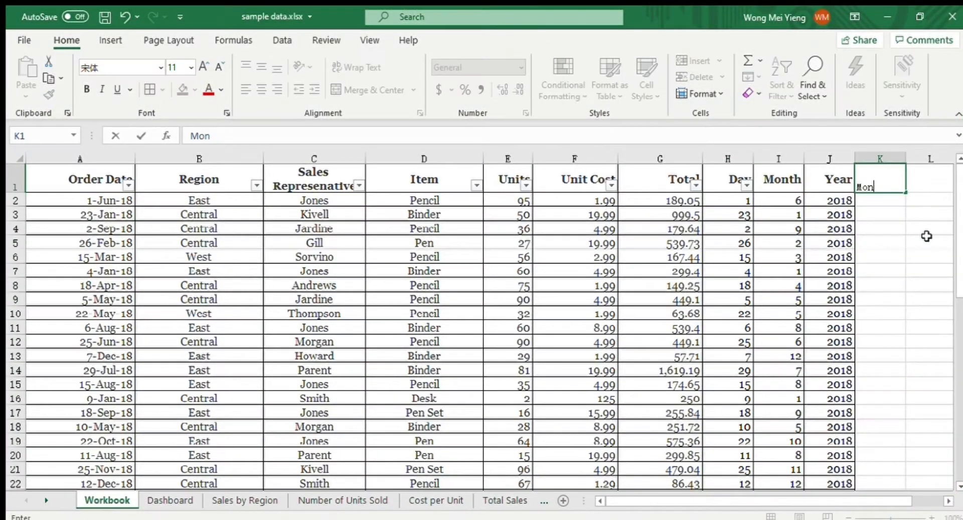
key("Return")
type("=Month(")
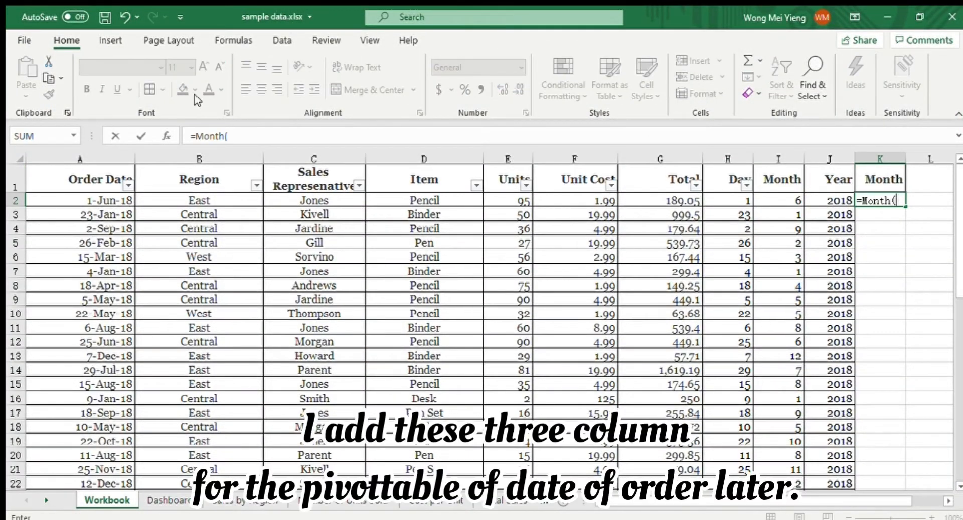
type("A2")
key("Escape")
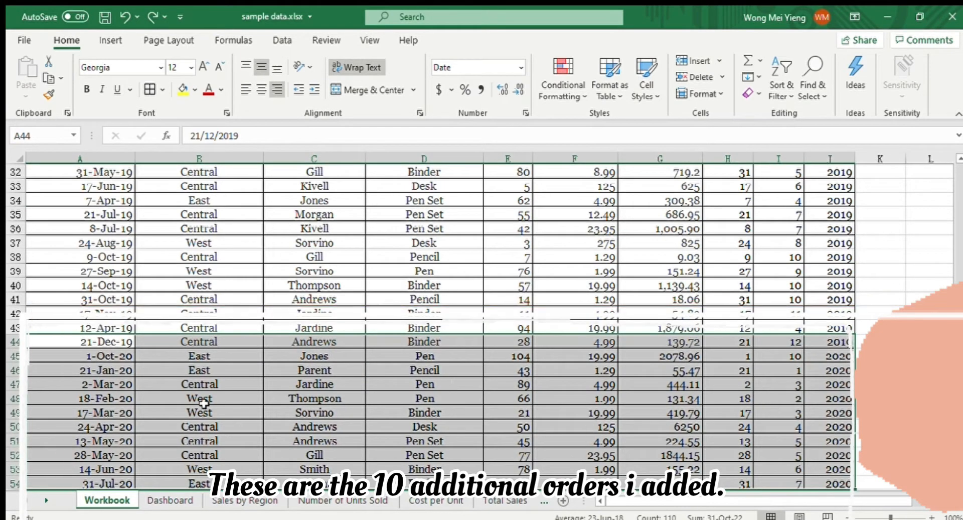
- Rename the Workbook sheet as "XYZ stationary company"
double_click(112, 501)
type("XYZ stationary")
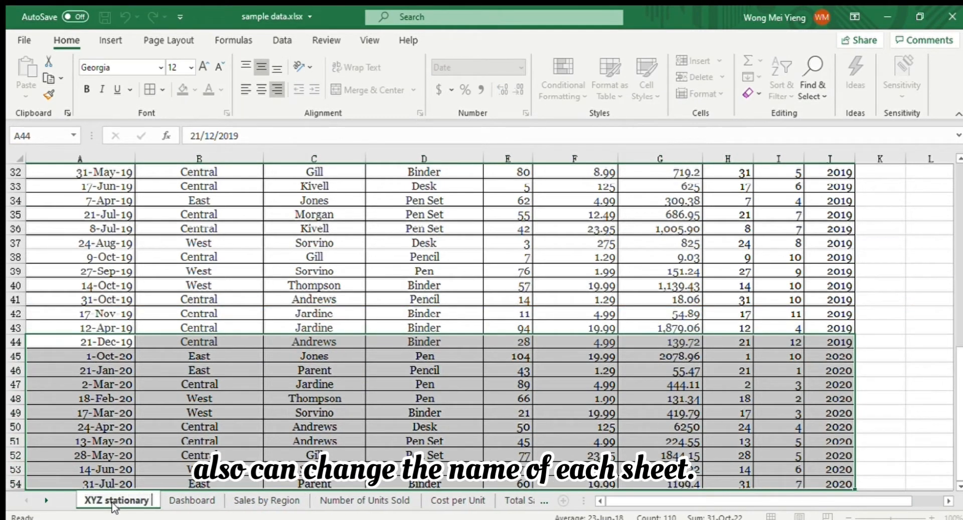
type(" company")
key("Return")
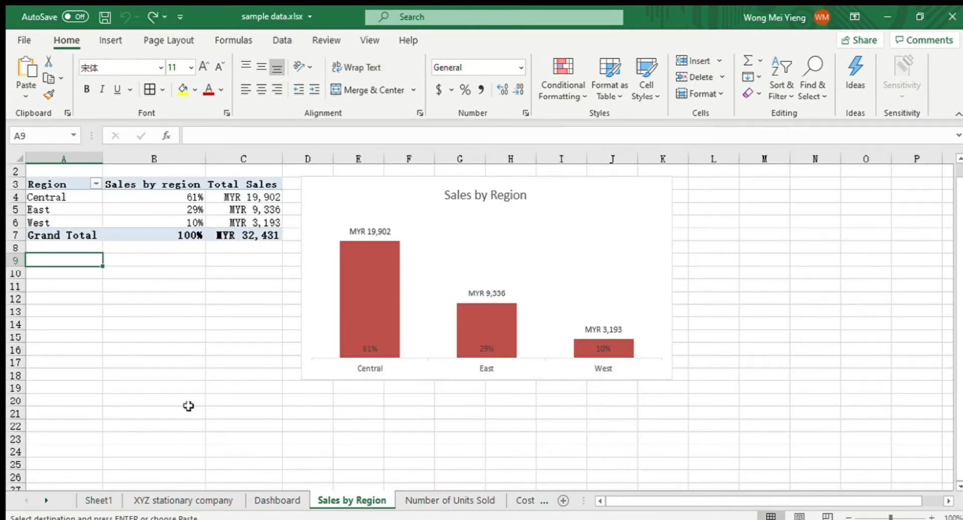
- Insert a PivotTable on a new sheet from the order data on the XYZ stationary company sheet
left_click(168, 498)
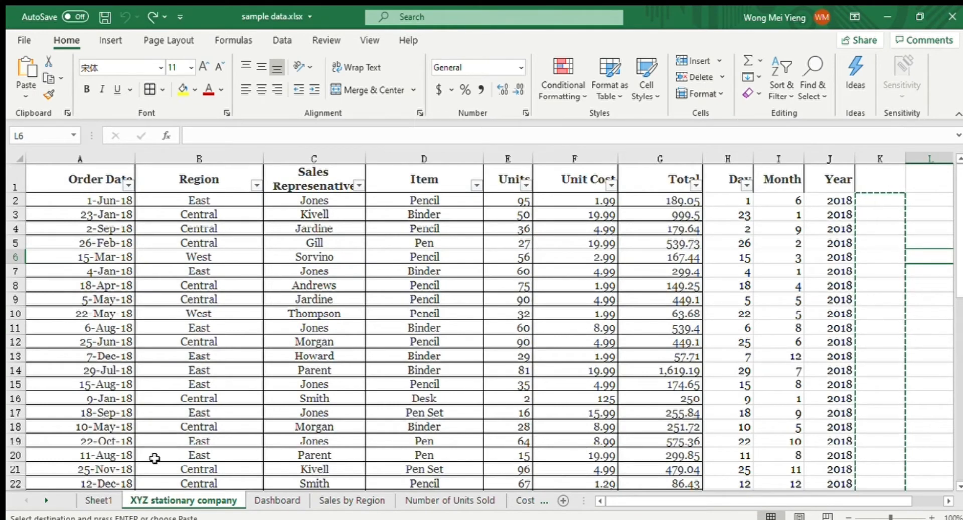
left_click(189, 173)
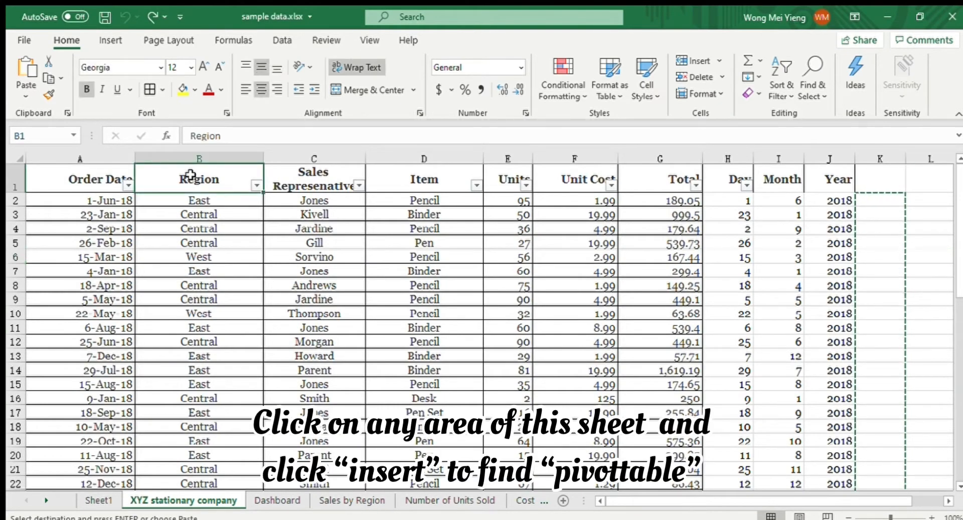
left_click(110, 40)
left_click(25, 75)
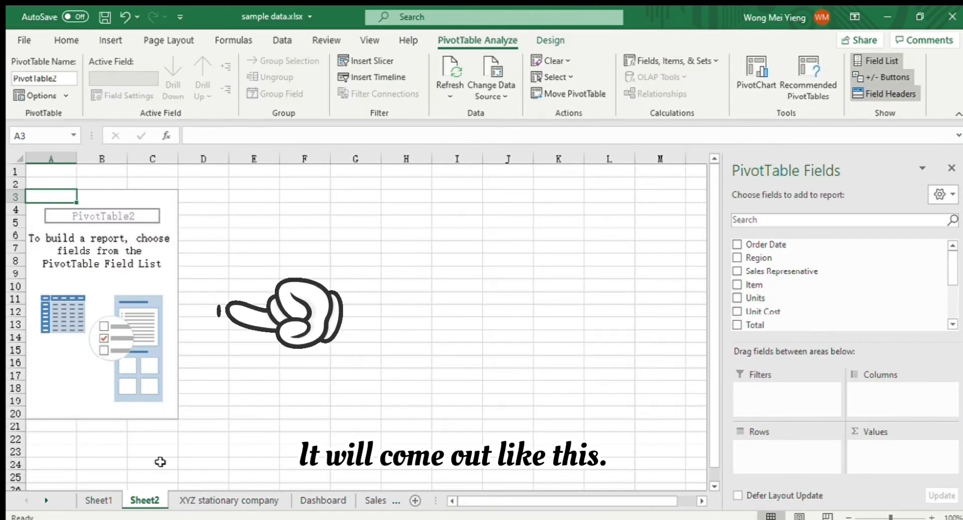
- Summarise Total by Region in the PivotTable and format the sums as MYR currency with zero decimals
left_click_drag(910, 255, 812, 444)
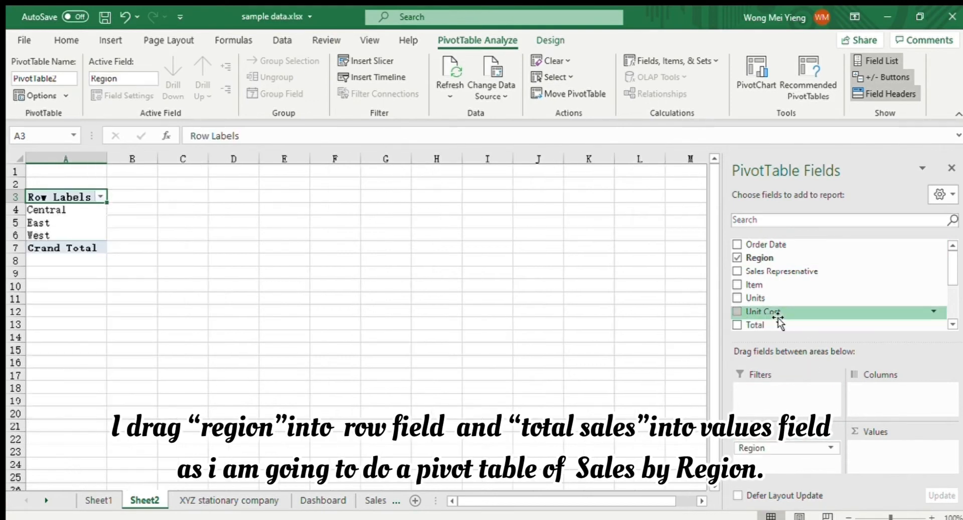
left_click_drag(777, 325, 874, 438)
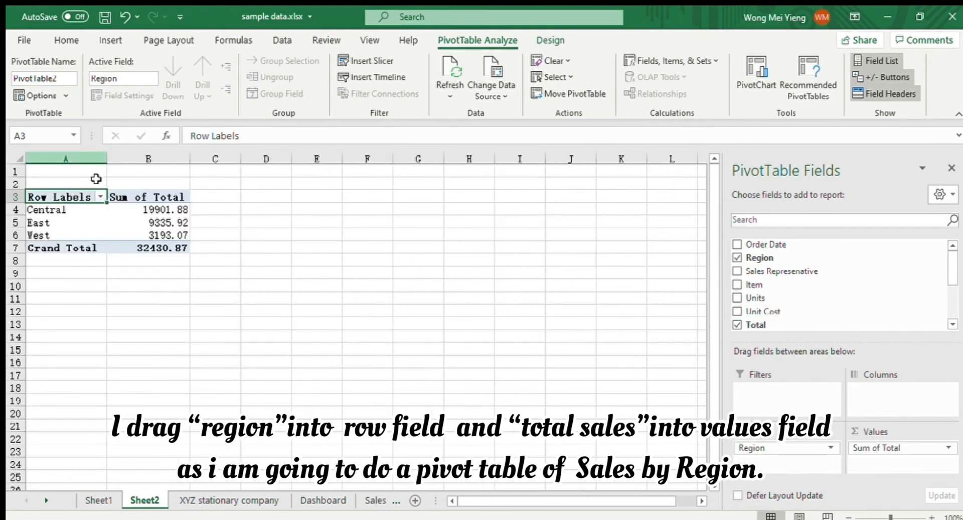
left_click(134, 204)
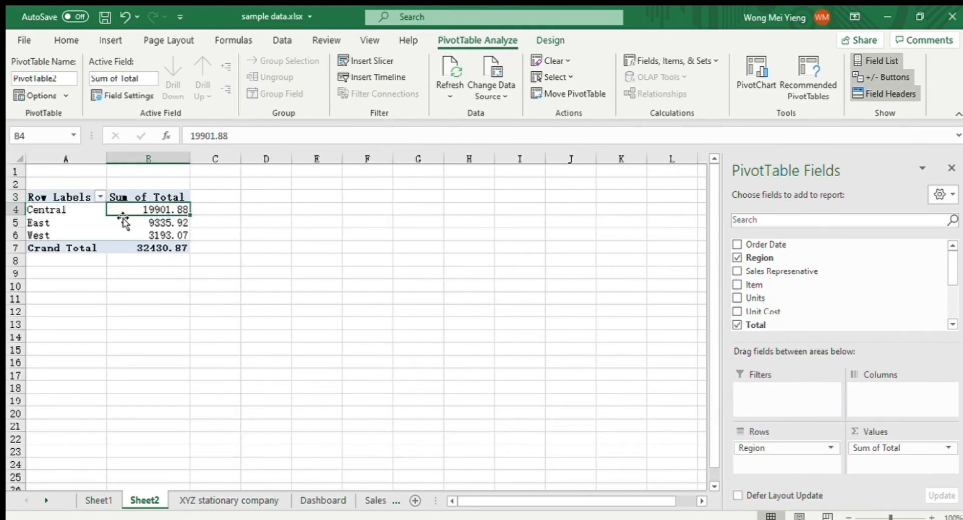
left_click_drag(131, 208, 149, 245)
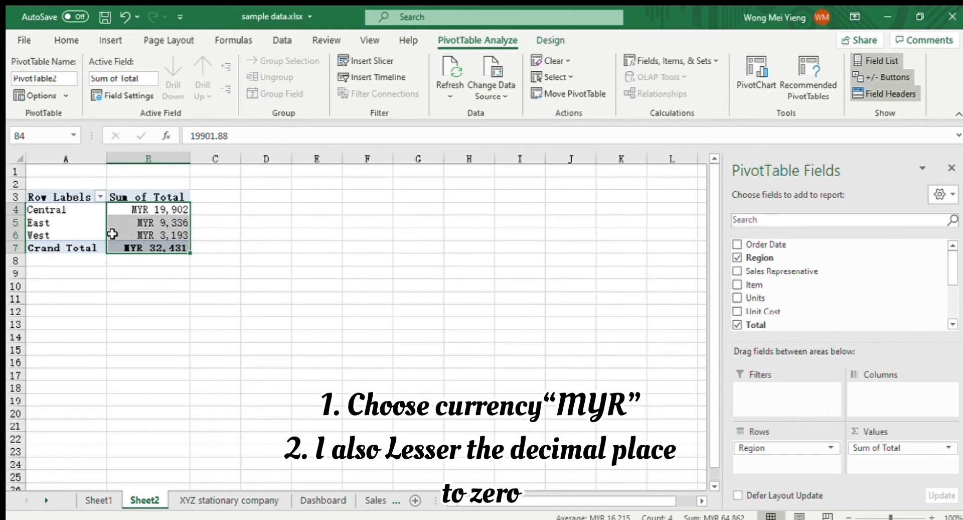
- Insert a column chart of the total sales by region beside the PivotTable
left_click(215, 196)
left_click(111, 40)
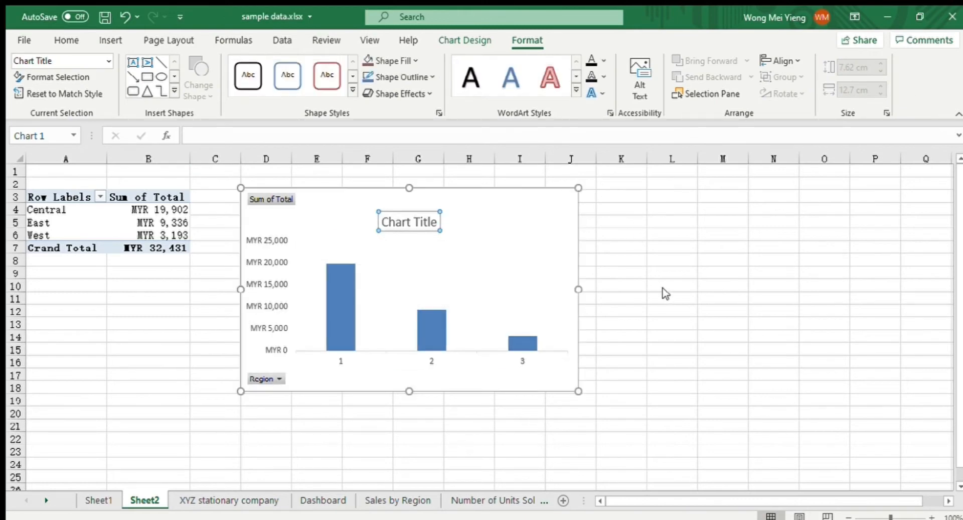
left_click(344, 202)
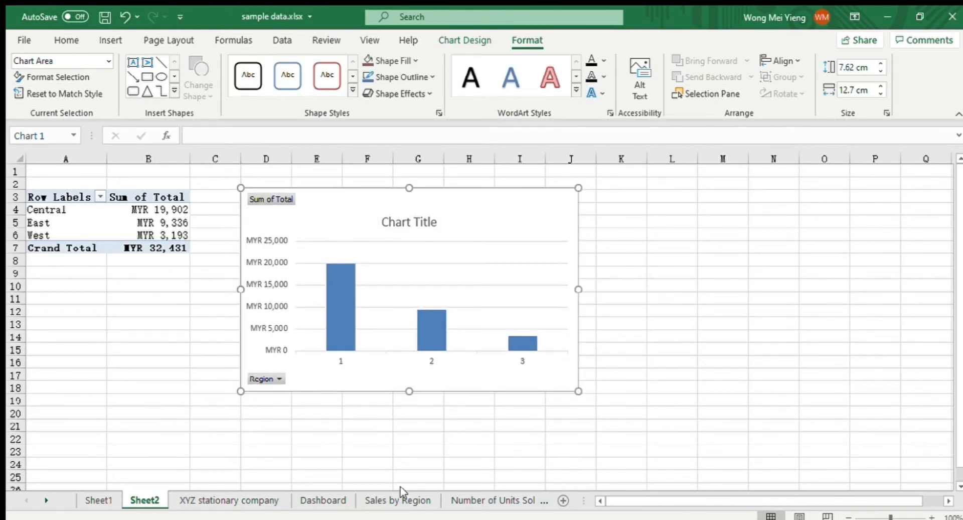
left_click(516, 243)
double_click(508, 210)
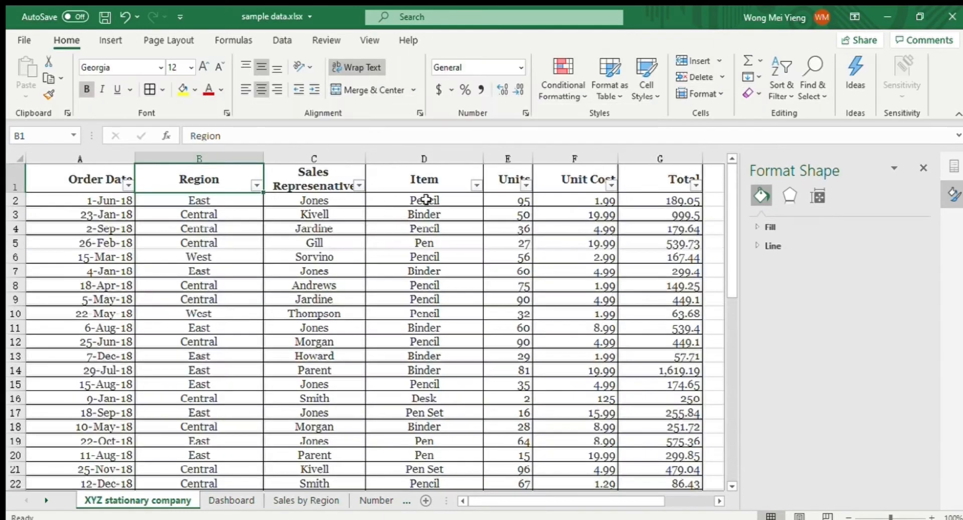
- Create a new PivotTable from the order data with Item as rows and the sum of Units as values
left_click(424, 200)
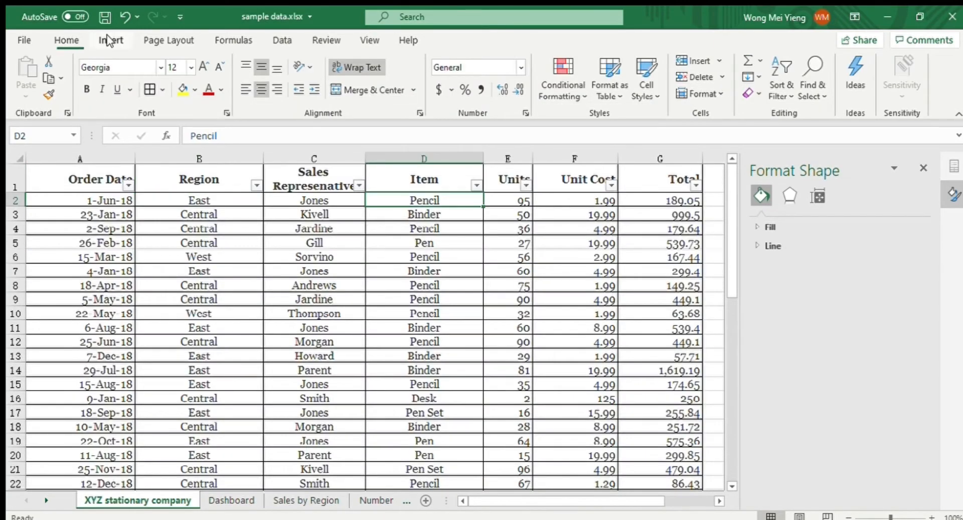
left_click(111, 41)
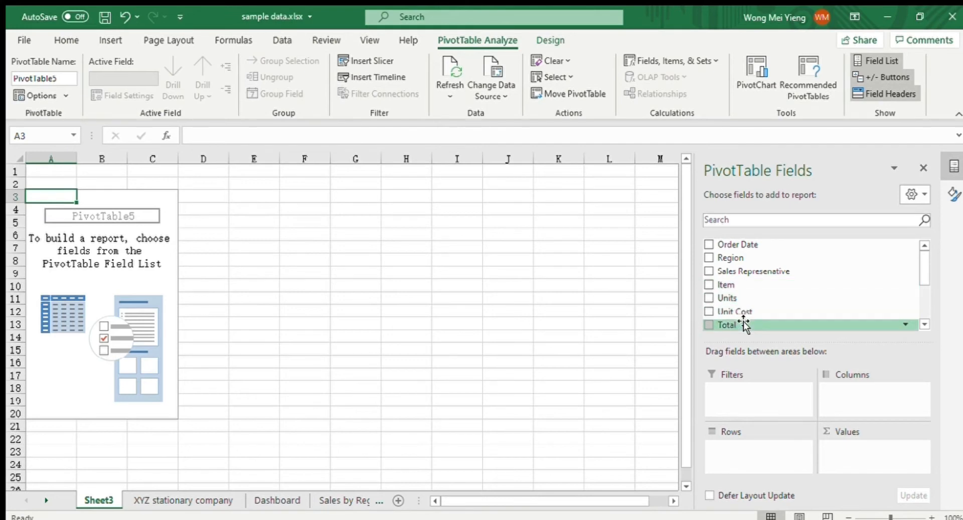
left_click_drag(742, 293, 748, 446)
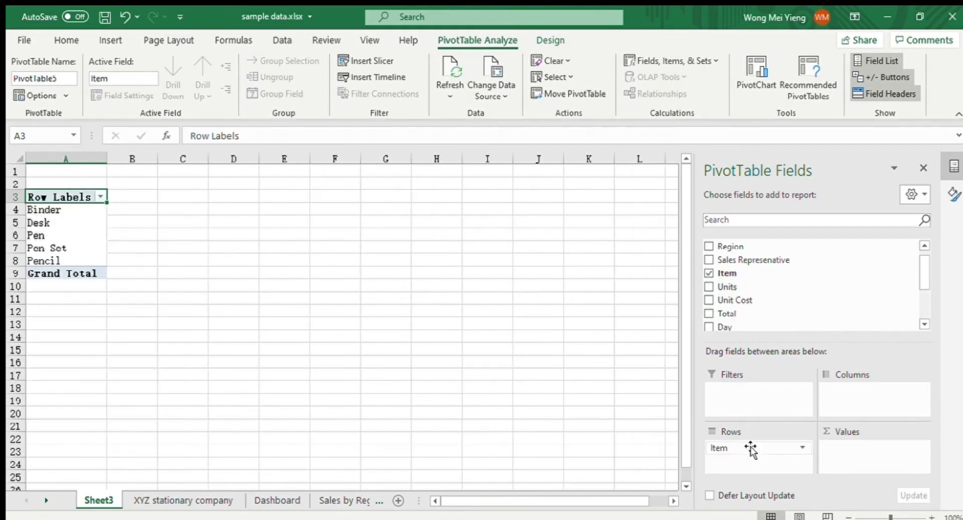
left_click_drag(745, 321, 856, 448)
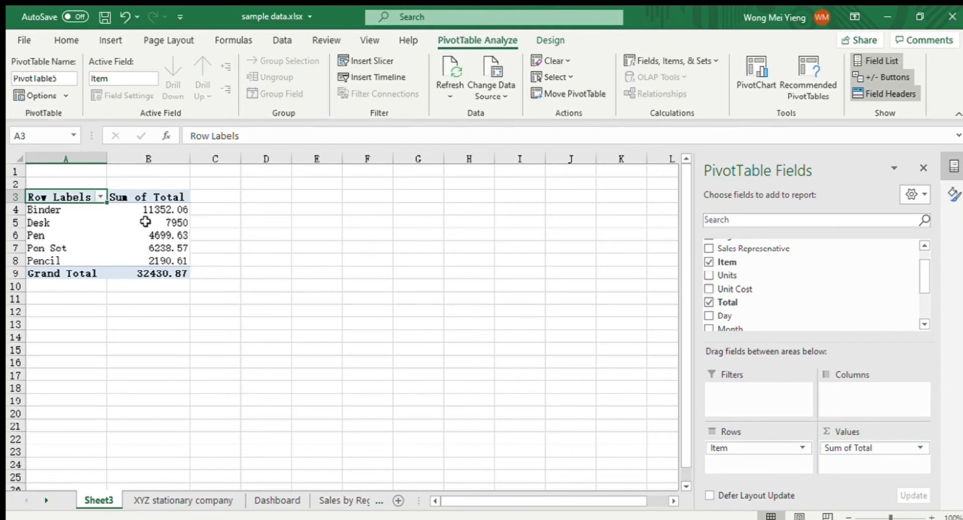
left_click_drag(871, 447, 833, 327)
left_click_drag(730, 263, 849, 450)
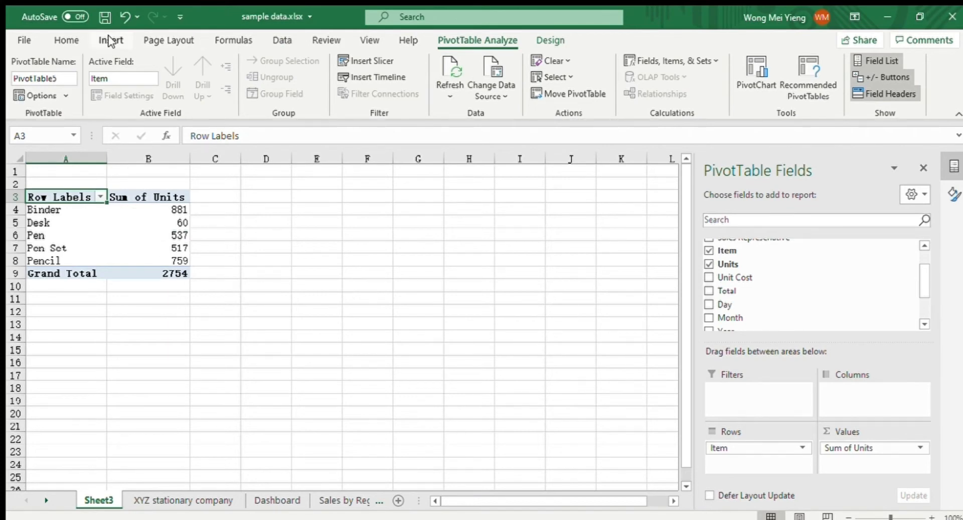
- Insert a column PivotChart showing the sum of Units for each item beside the PivotTable
left_click(110, 40)
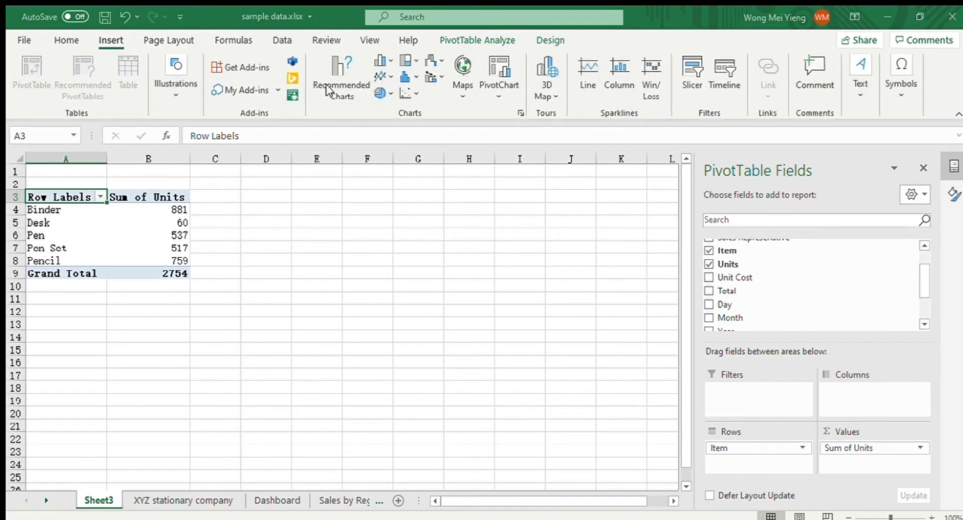
key("alt+F1")
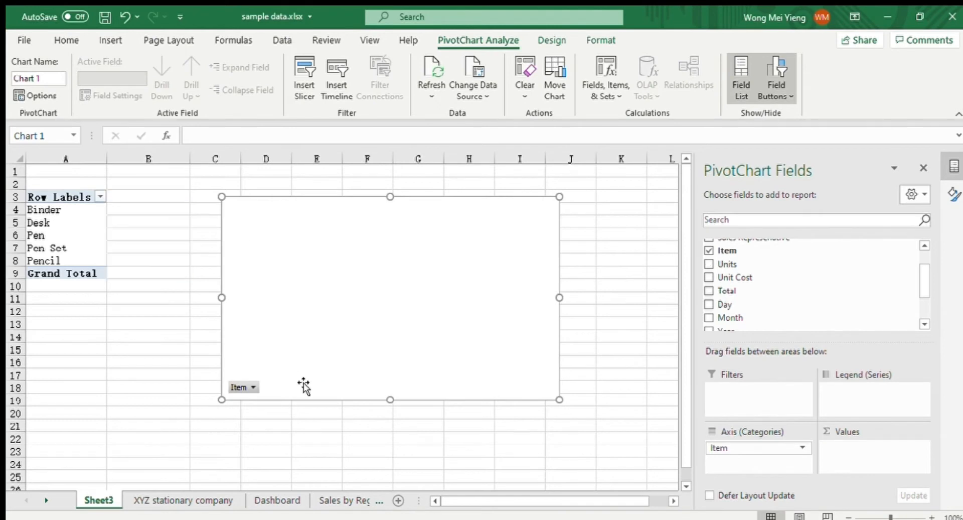
right_click(239, 205)
left_click(273, 352)
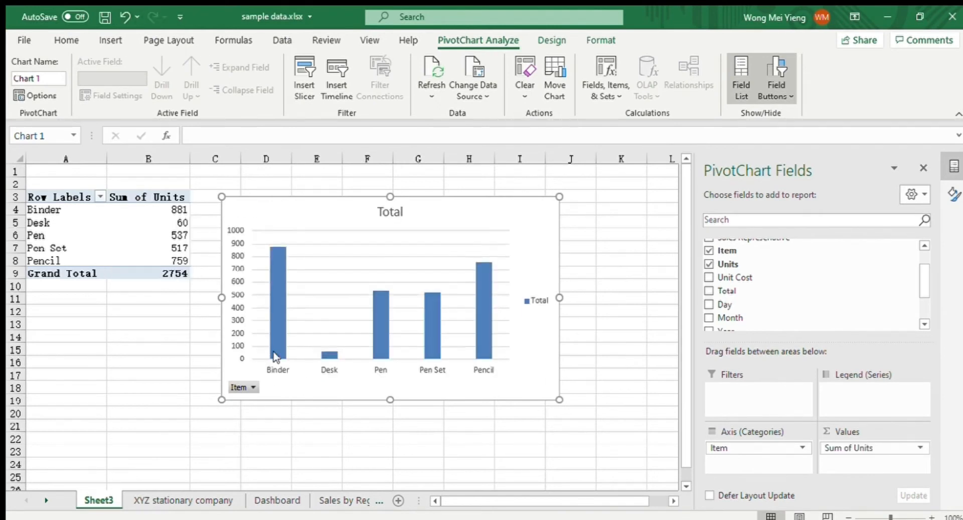
- Hide the field buttons on the units PivotChart
right_click(242, 381)
left_click(261, 332)
left_click(228, 280)
key("Delete")
key("ctrl+z")
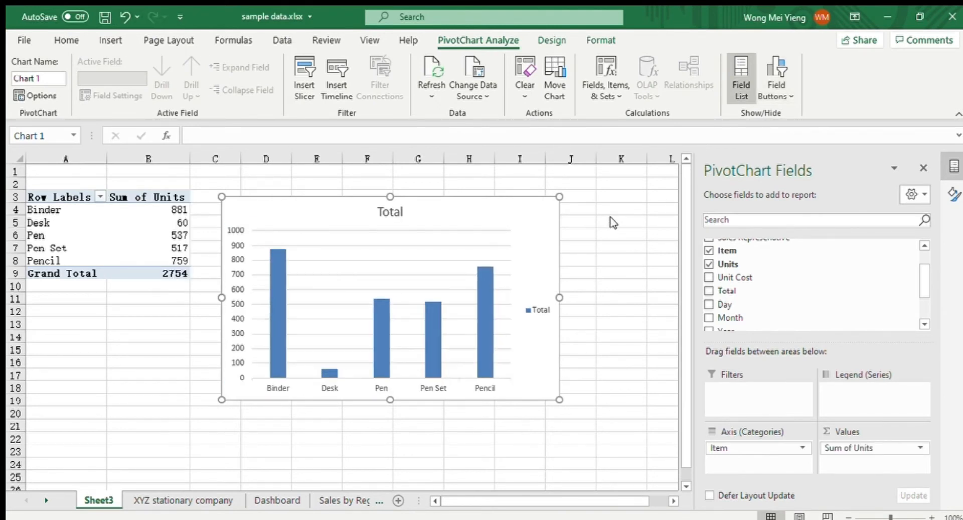
- Delete the vertical axis and the horizontal gridlines from the units PivotChart
left_click(239, 302)
key("Delete")
left_click(314, 364)
key("Delete")
- Change the PivotChart's title to "Number of Units Sold"
double_click(386, 211)
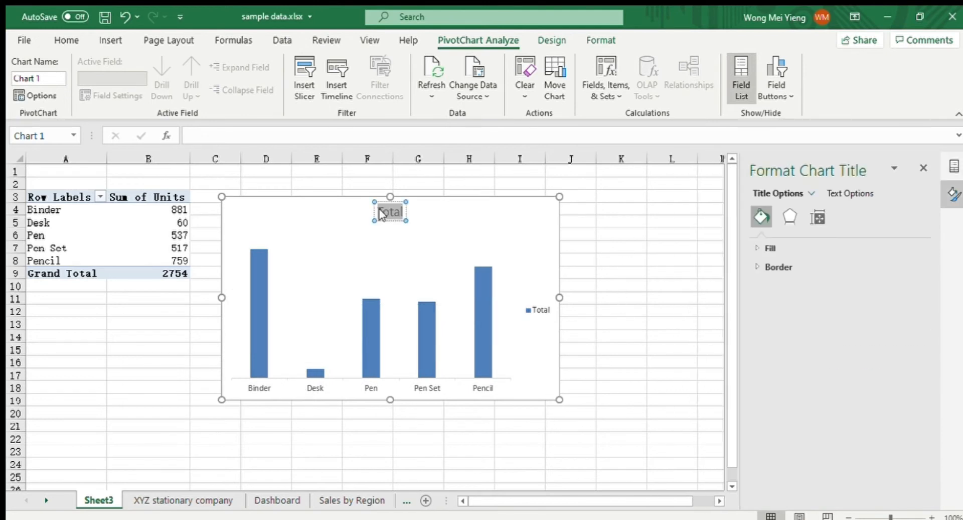
type("Numbe")
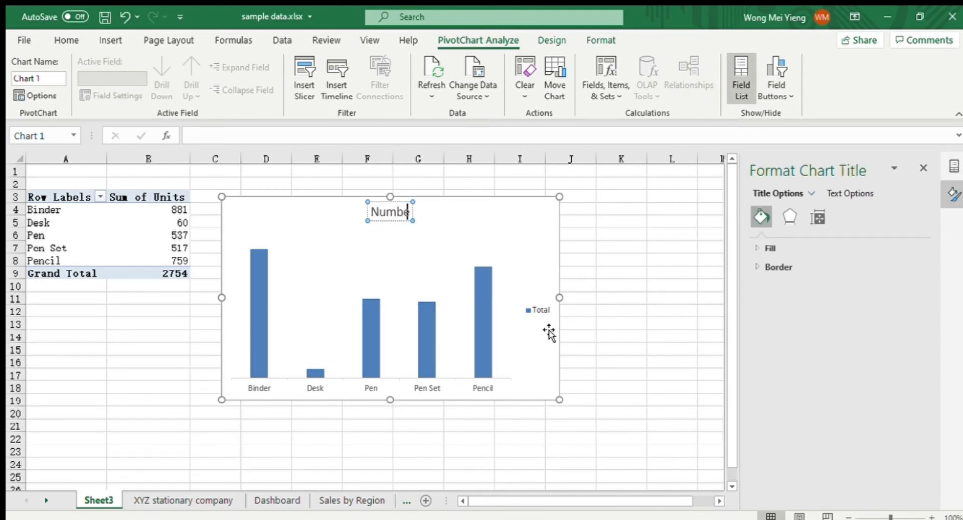
type("r of ur")
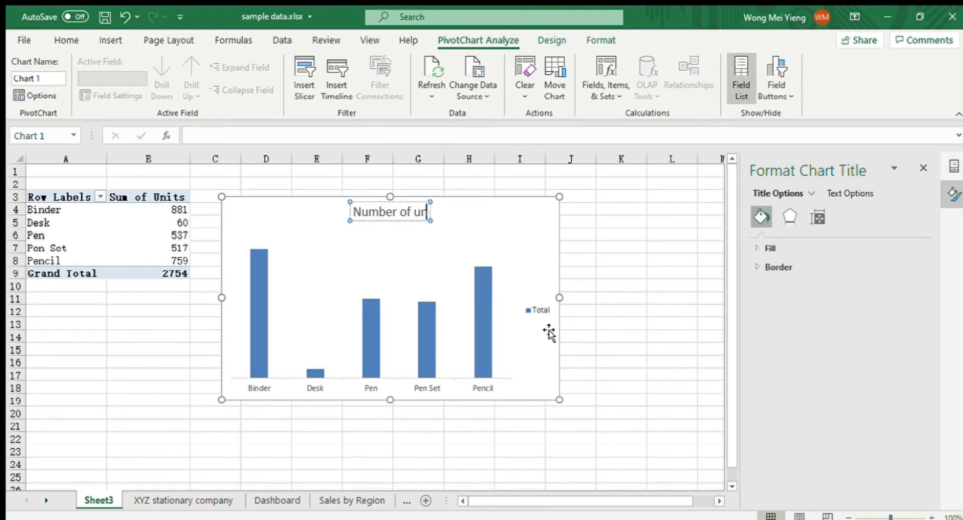
type(" of units Sold")
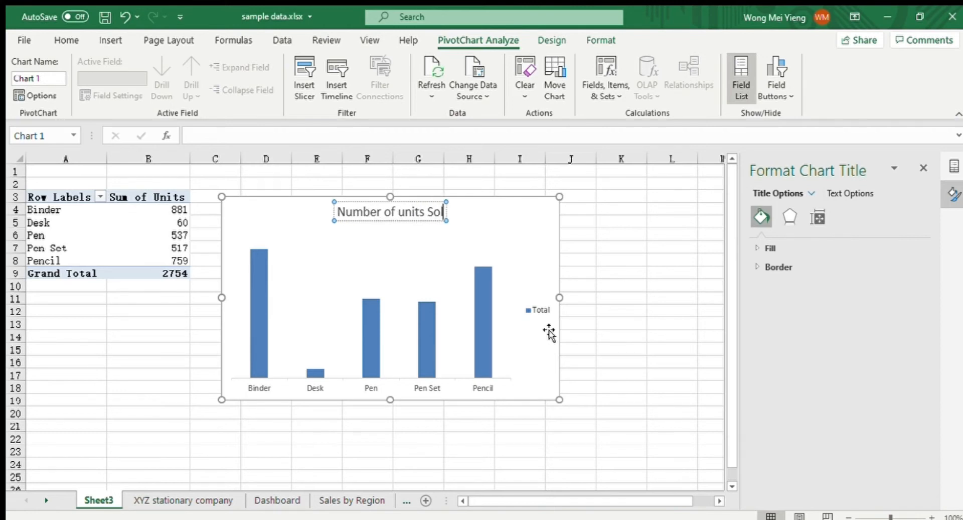
left_click(401, 212)
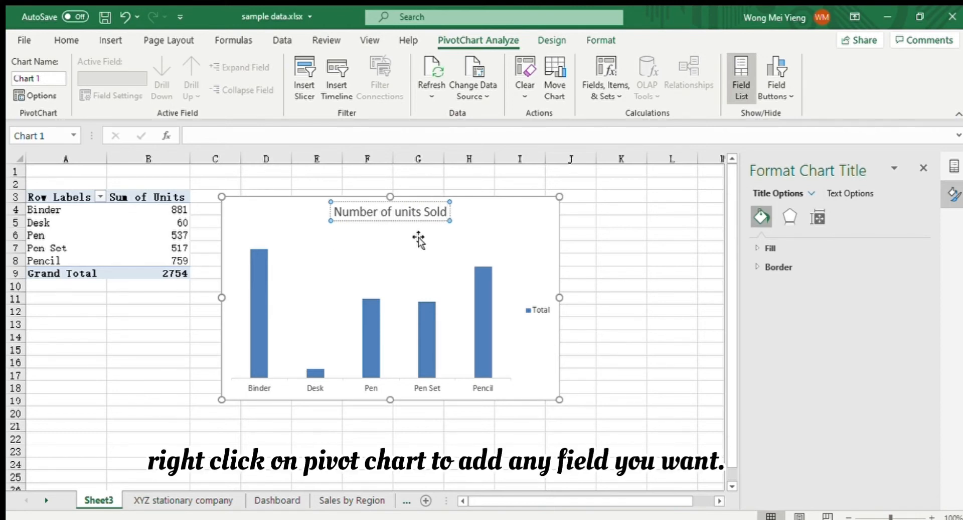
key("BackSpace")
type("U")
- Add data labels to the chart's columns and delete the legend
left_click(404, 384)
left_click(427, 346)
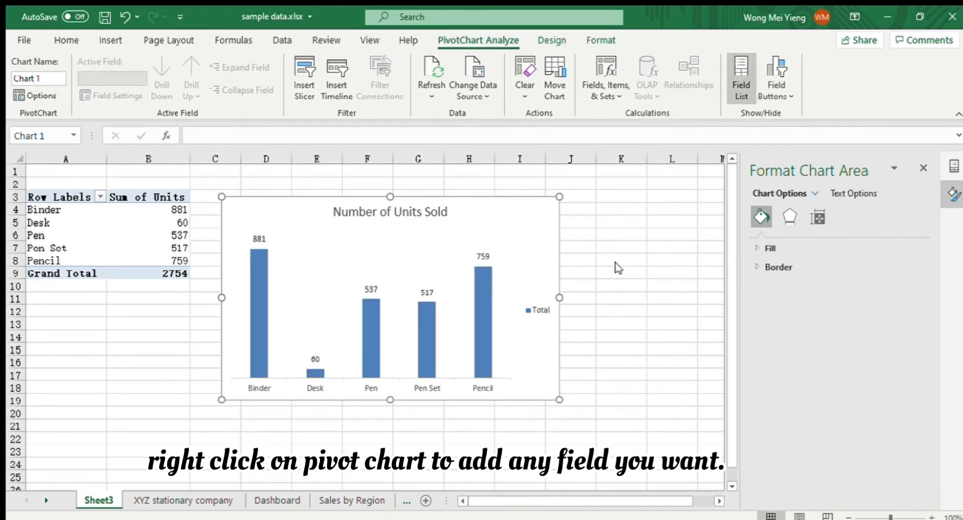
left_click(537, 310)
key("Delete")
- Reduce the gap width of the Units series to make the chart's columns wider
left_click(524, 314)
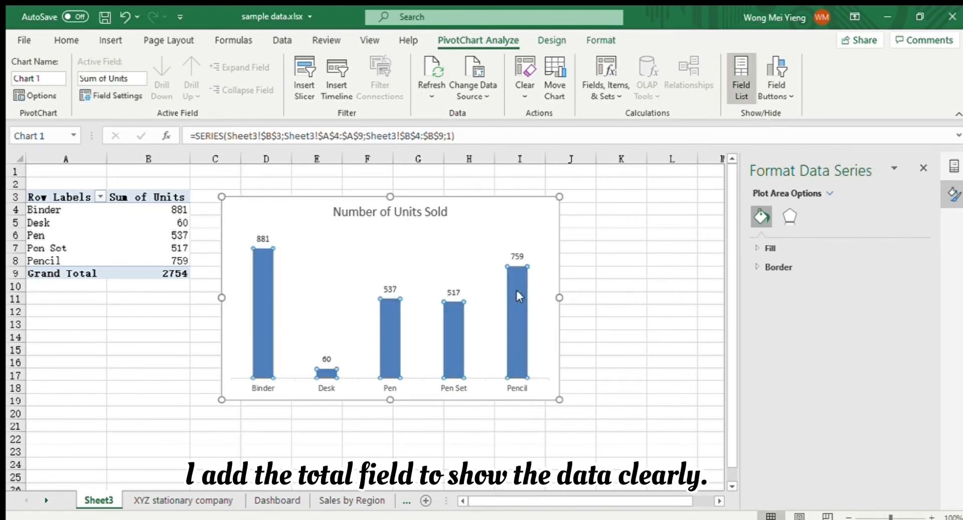
left_click(818, 216)
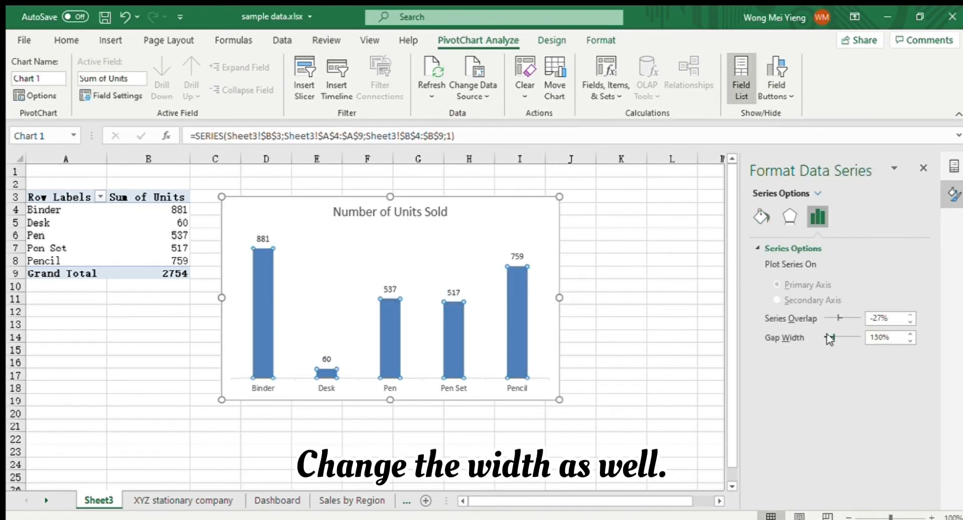
left_click_drag(828, 336, 829, 338)
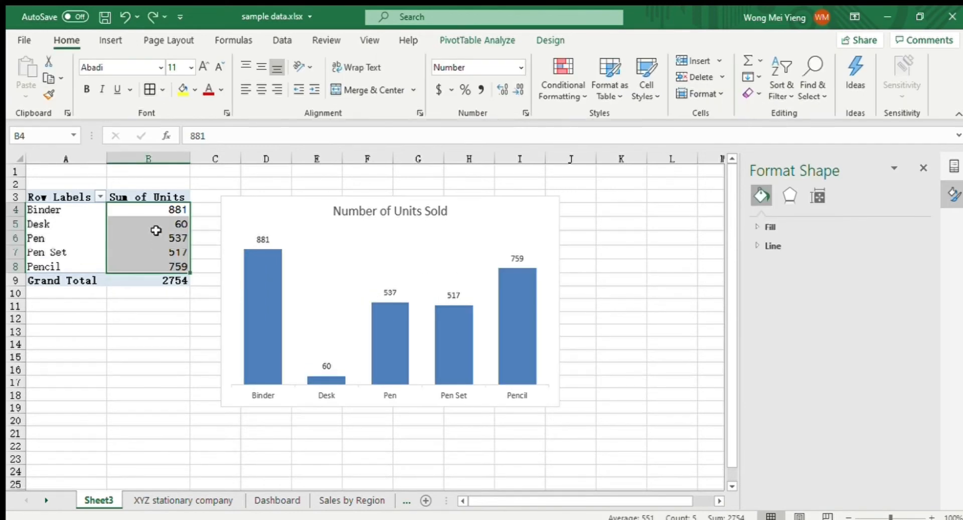
- Sort the items in the units PivotTable from largest to smallest number of units
left_click_drag(151, 211, 146, 267)
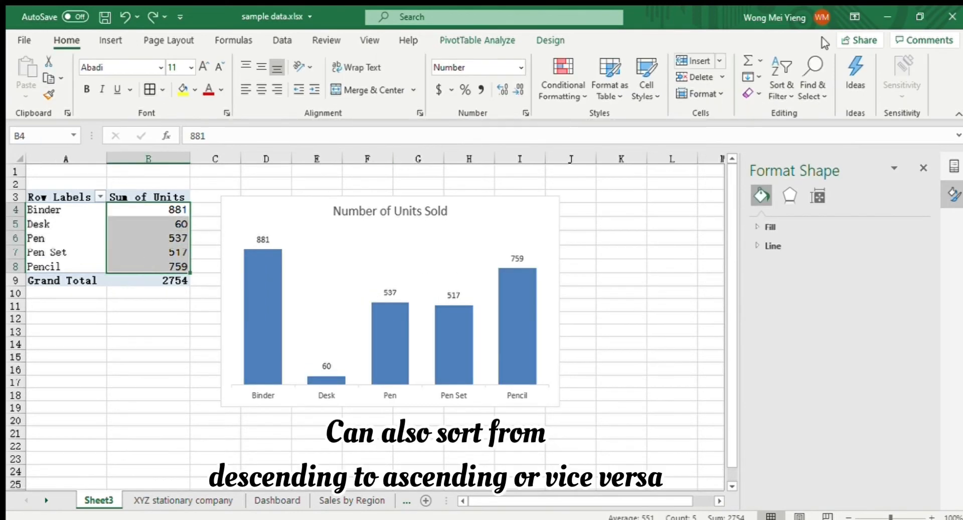
left_click(791, 141)
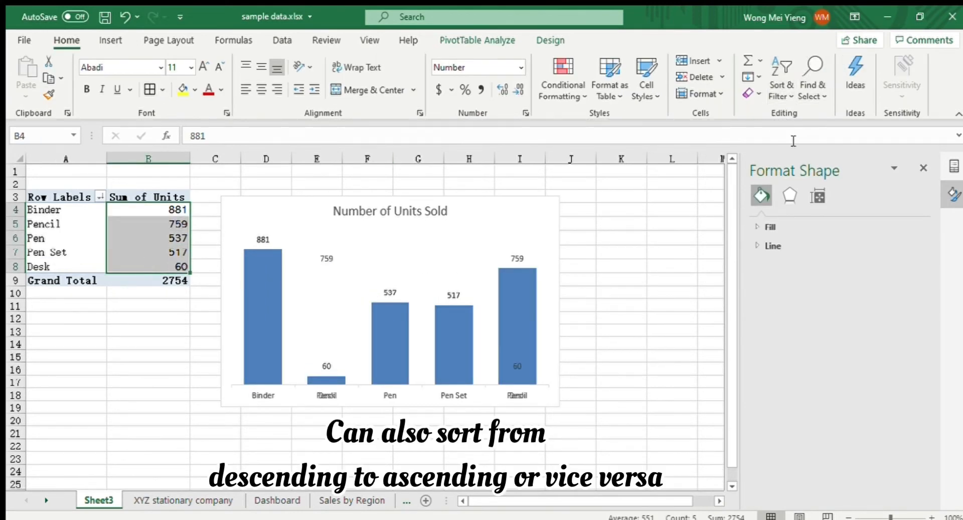
left_click(631, 242)
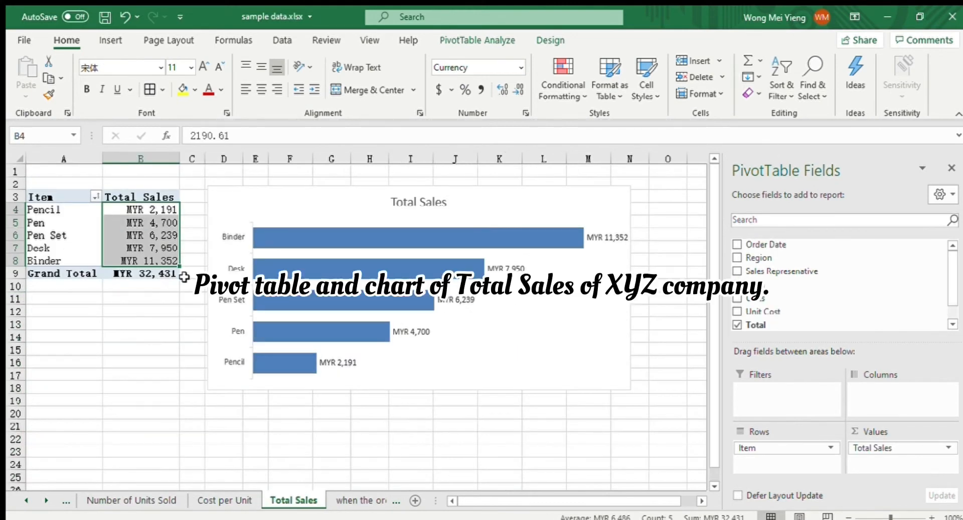
left_click_drag(760, 286, 776, 447)
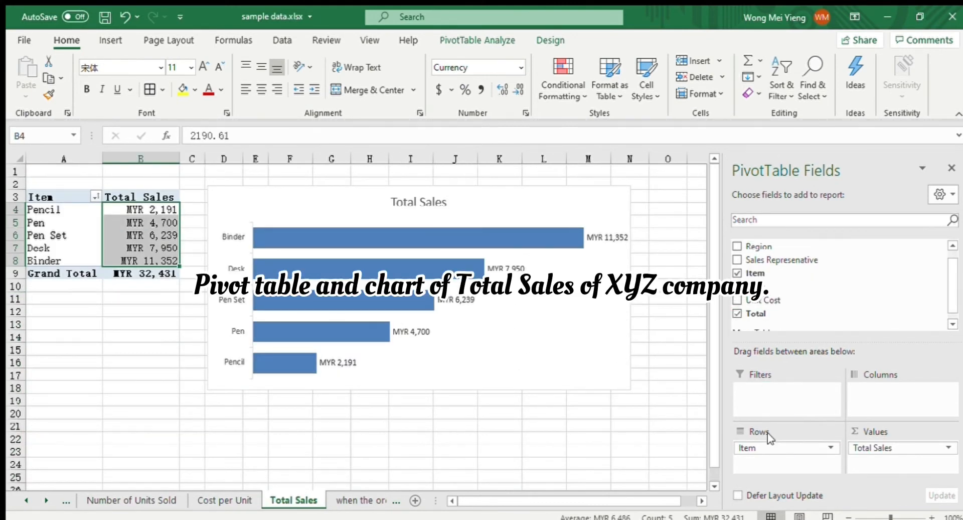
left_click(758, 317)
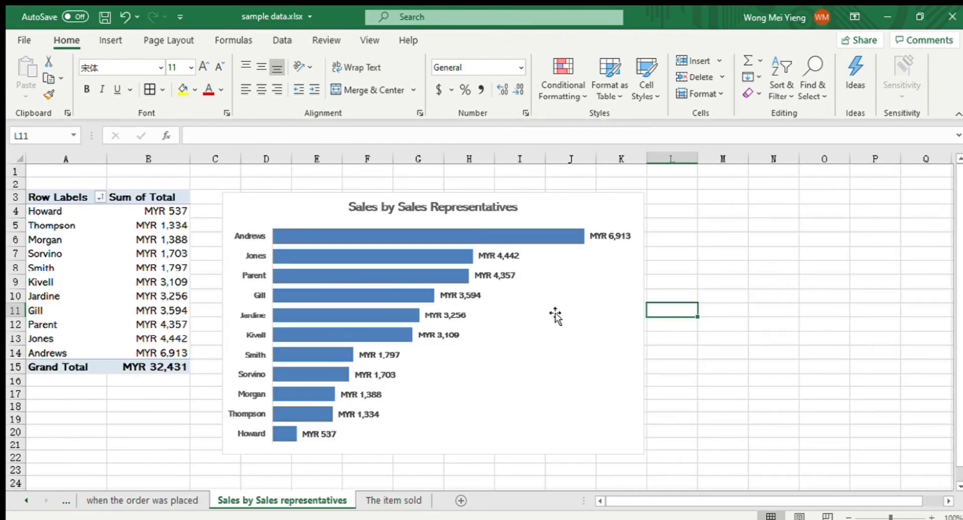
double_click(560, 214)
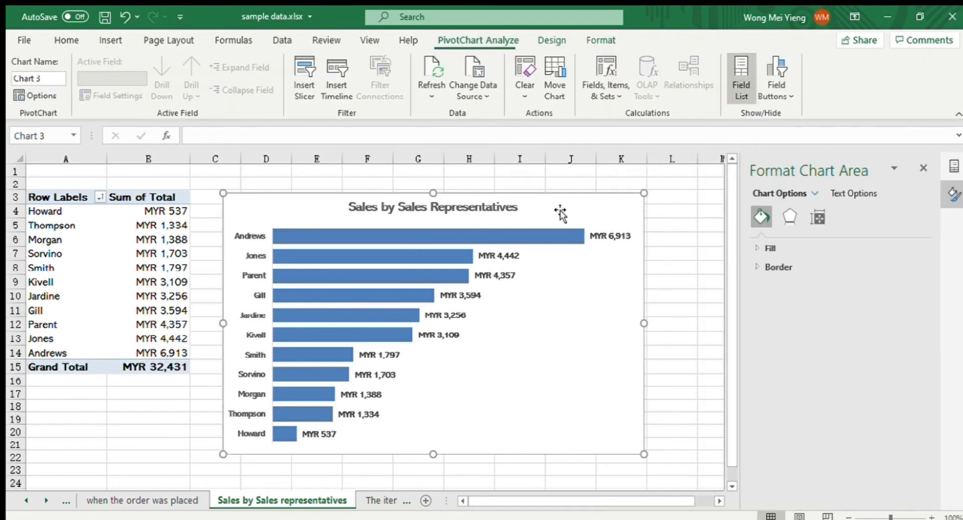
left_click(925, 169)
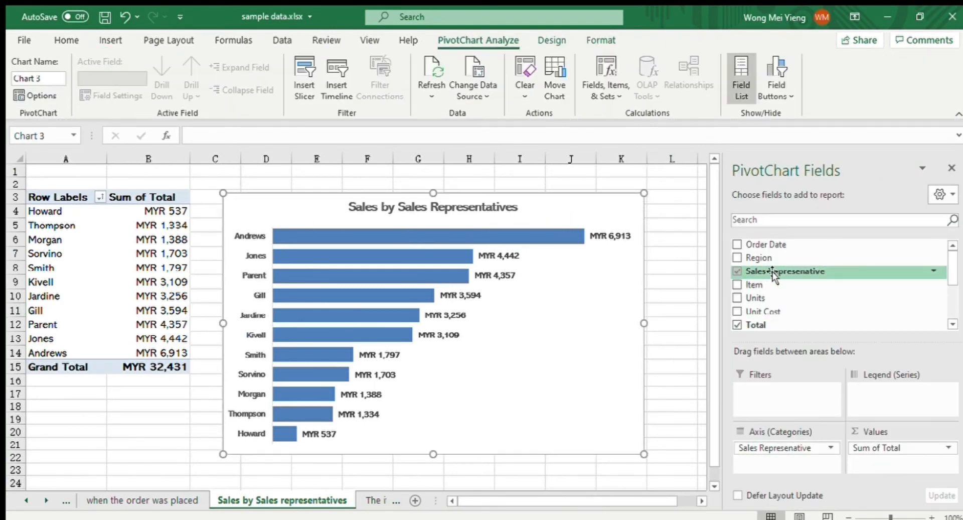
left_click_drag(768, 324, 853, 322)
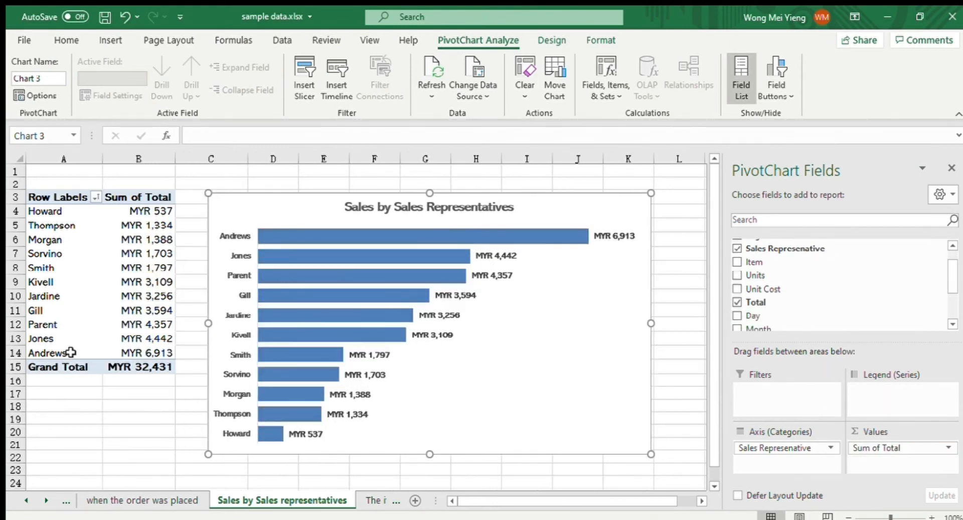
- Rename the sales representatives PivotTable's headers to "Sales Representatives" and "Total Sales"
left_click(59, 200)
type("Sale")
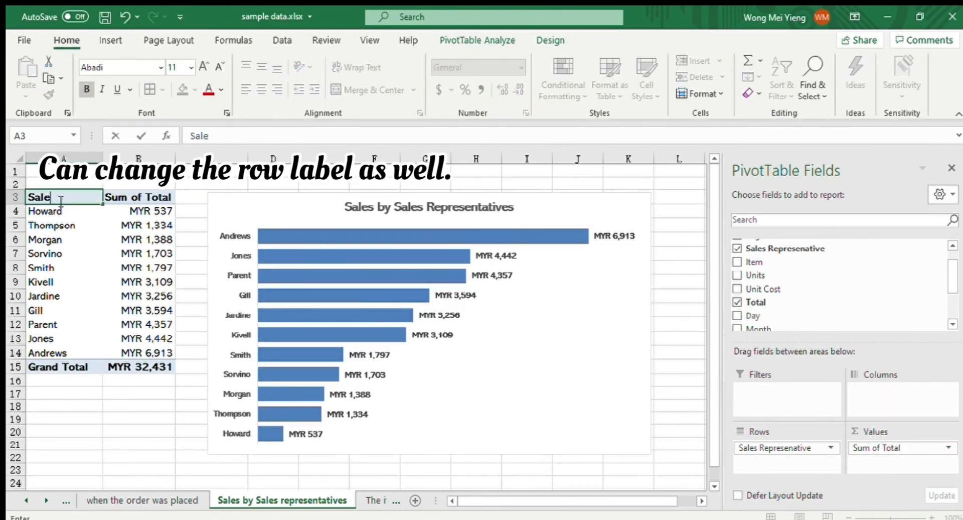
type("s Representative")
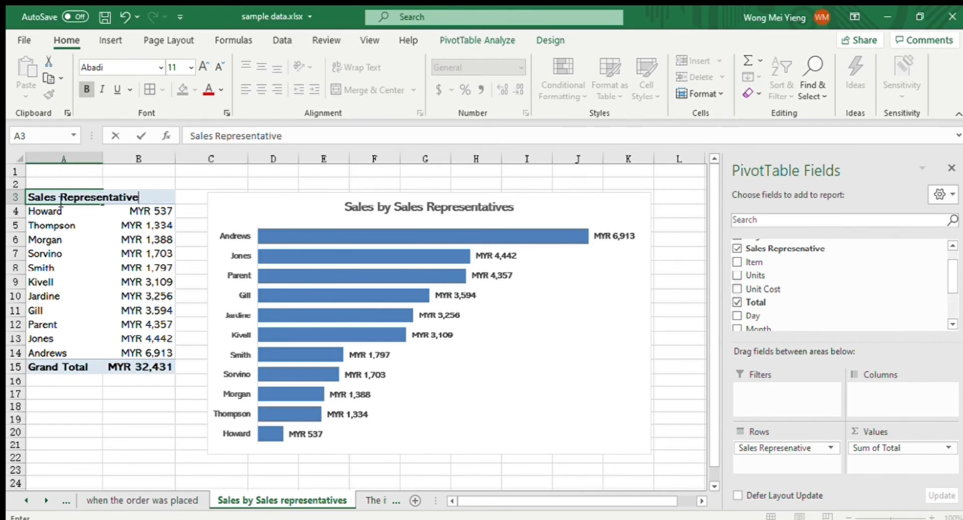
key("Return")
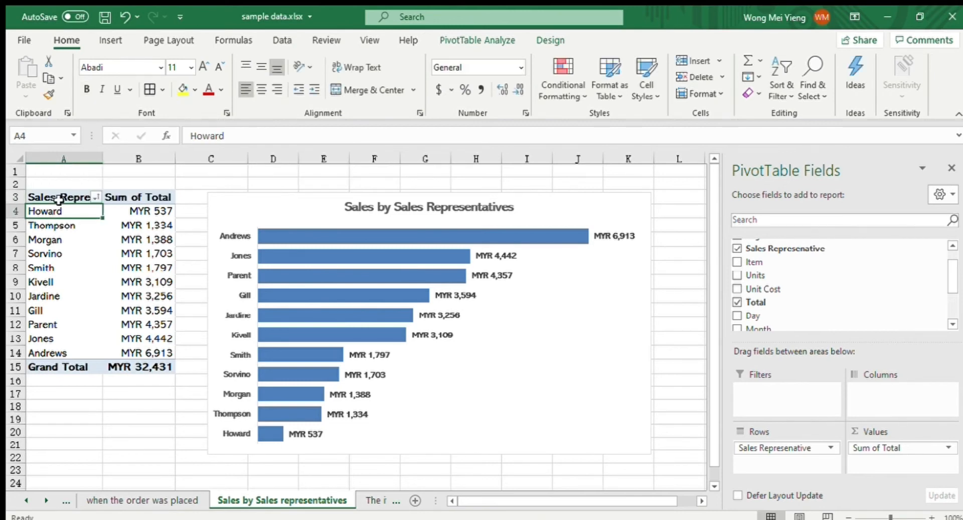
left_click(123, 199)
type("TotalSales")
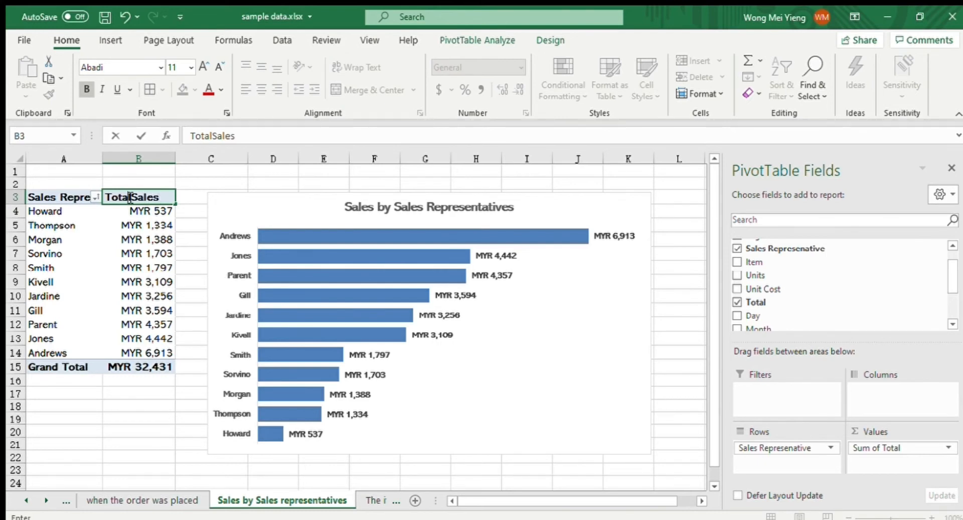
- Sort the sales representatives by total sales from largest to smallest through the chart's series
left_click(318, 229)
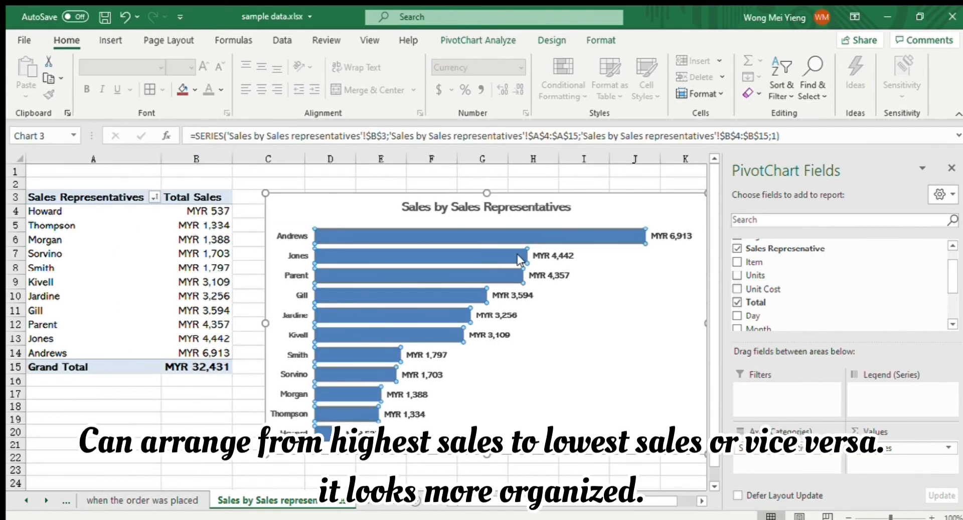
left_click(528, 265)
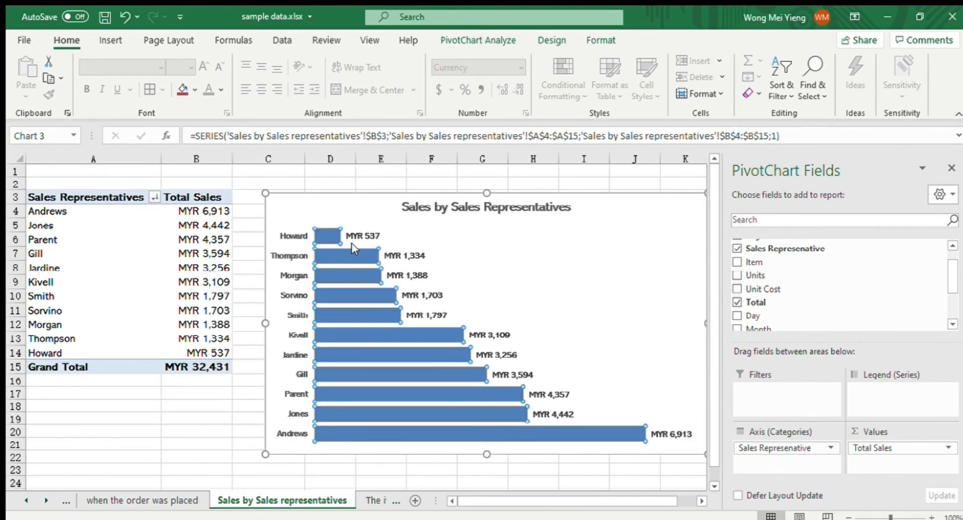
left_click(529, 253)
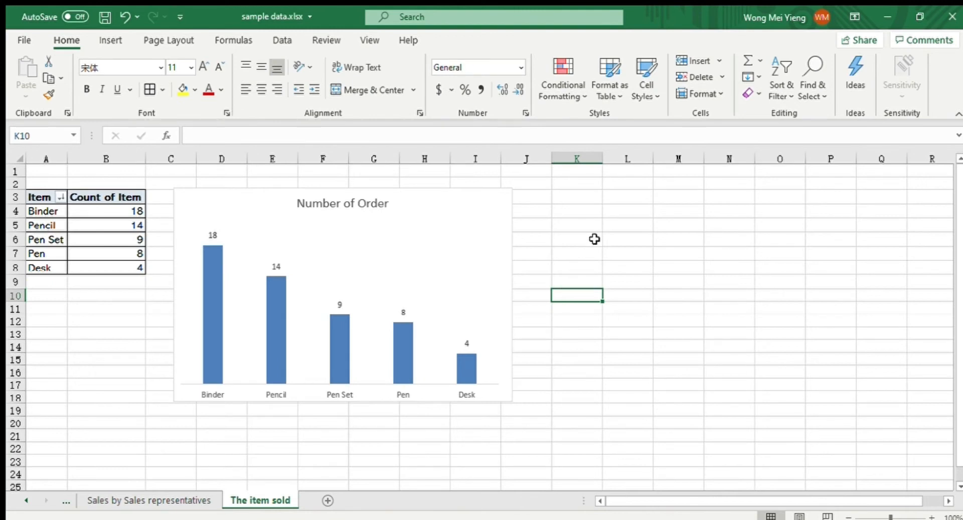
- Rename the "Count of Item" header on the item sold sheet to "Number of Order"
left_click(431, 234)
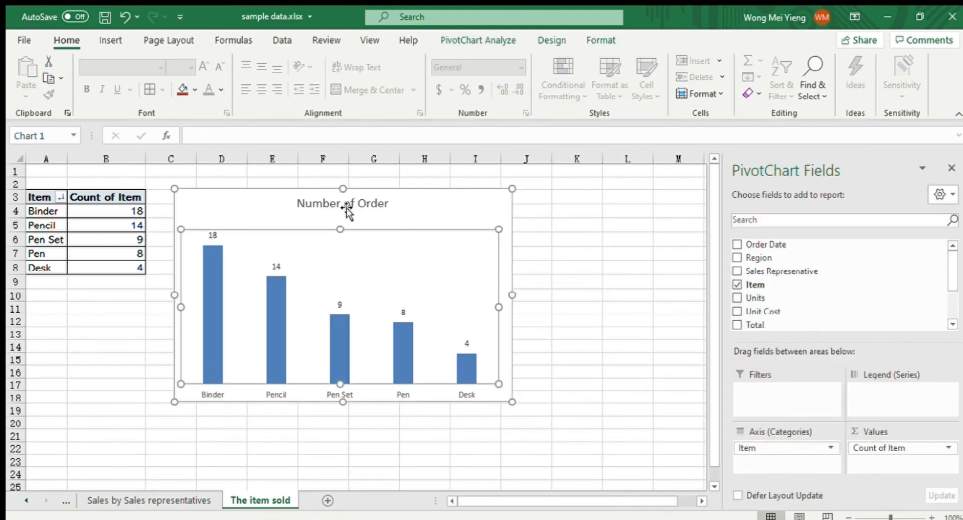
left_click(115, 198)
type("N")
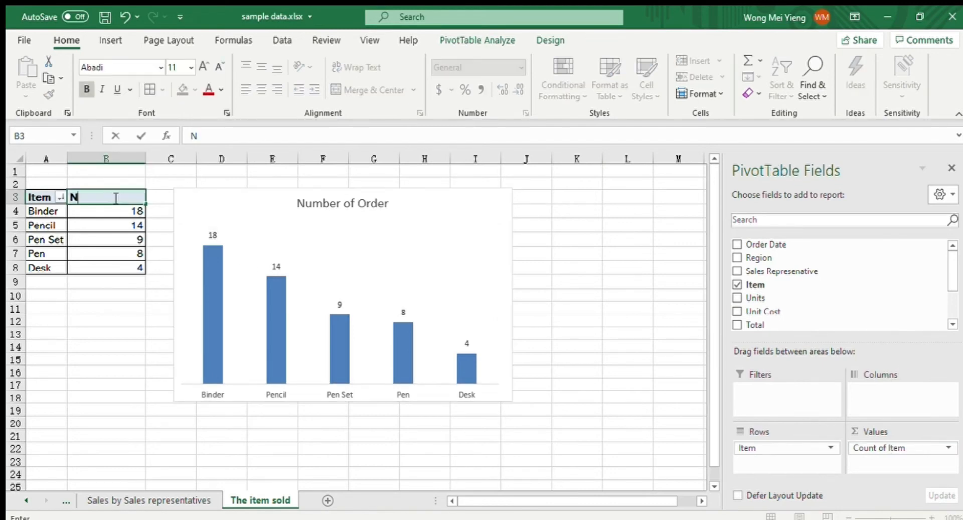
type("umber of Order")
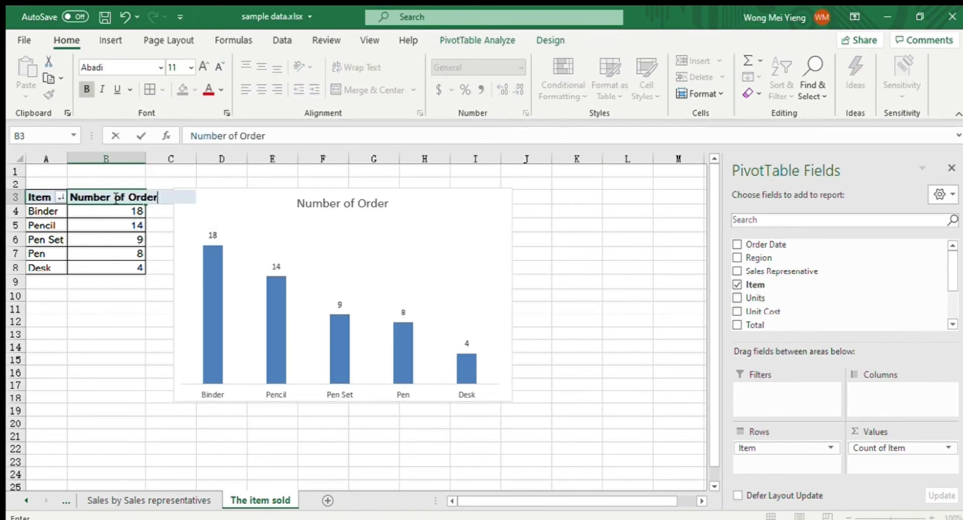
left_click(110, 296)
- Add a sum of the order counts in the cell directly below the Desk row
left_click(125, 212)
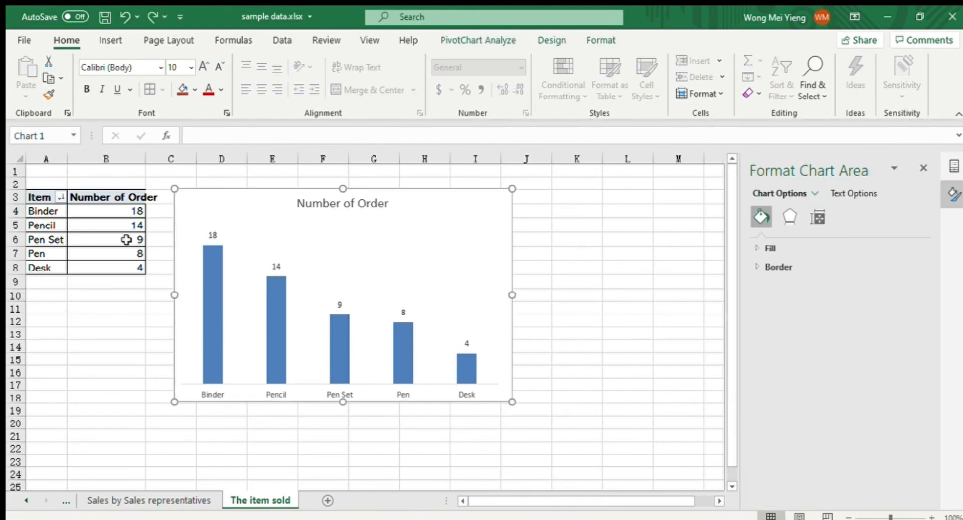
left_click_drag(117, 213, 118, 282)
left_click(749, 60)
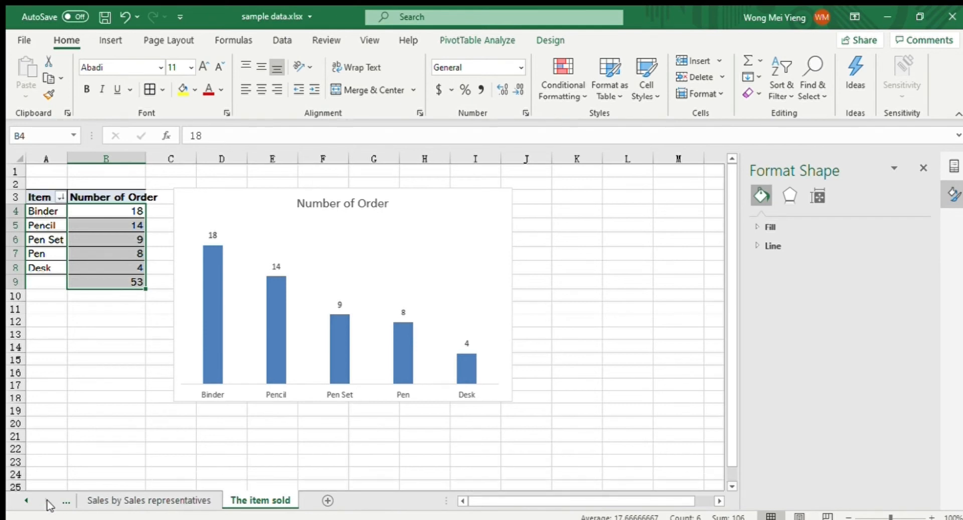
- Open the XYZ stationery company sheet and look through its order data down to the last rows
left_click(24, 501)
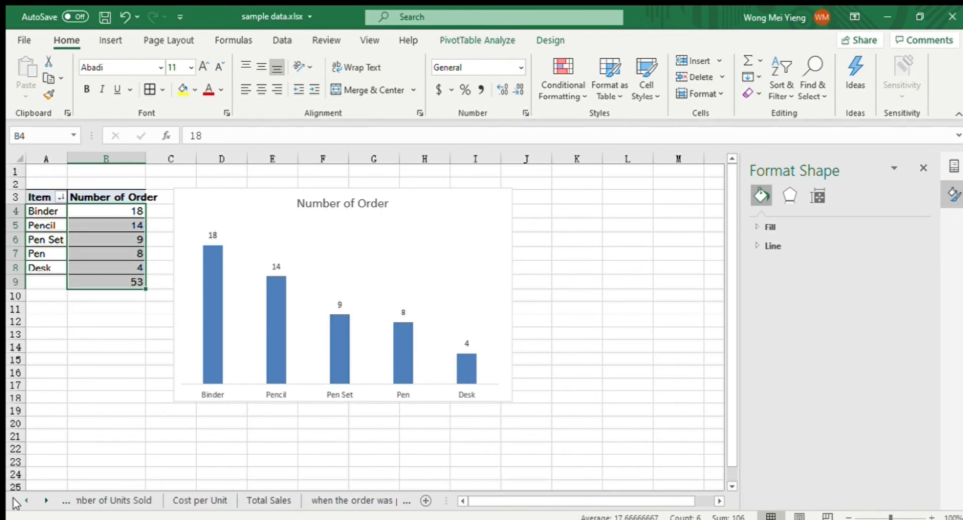
scroll(98, 501, "up", 3)
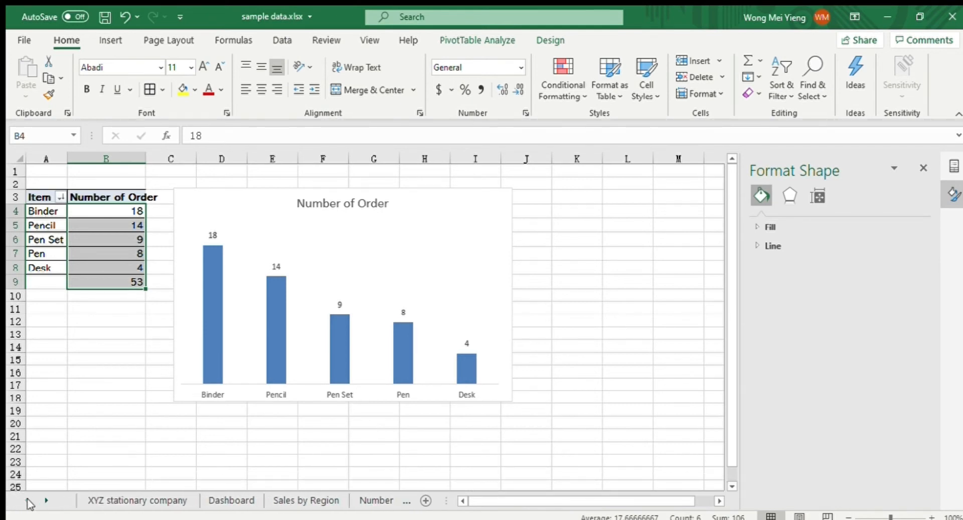
left_click(99, 500)
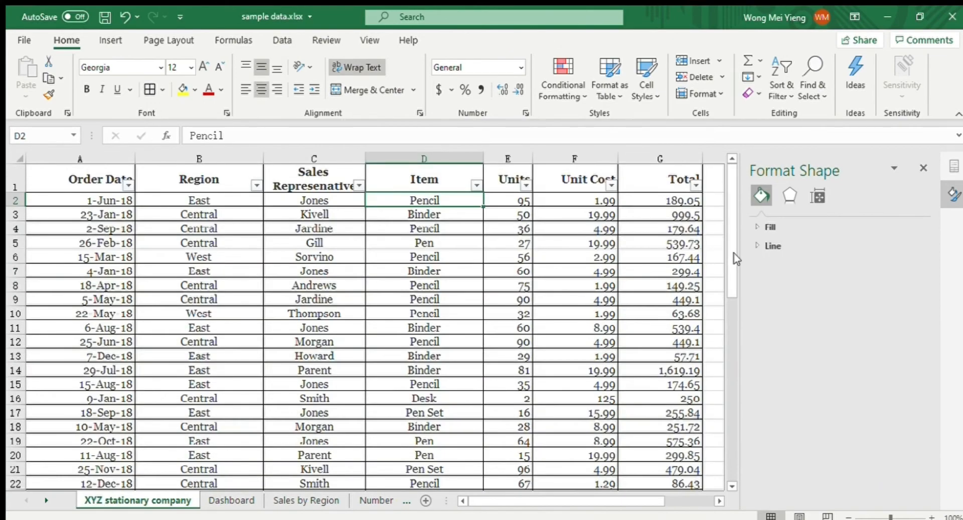
left_click_drag(733, 267, 731, 458)
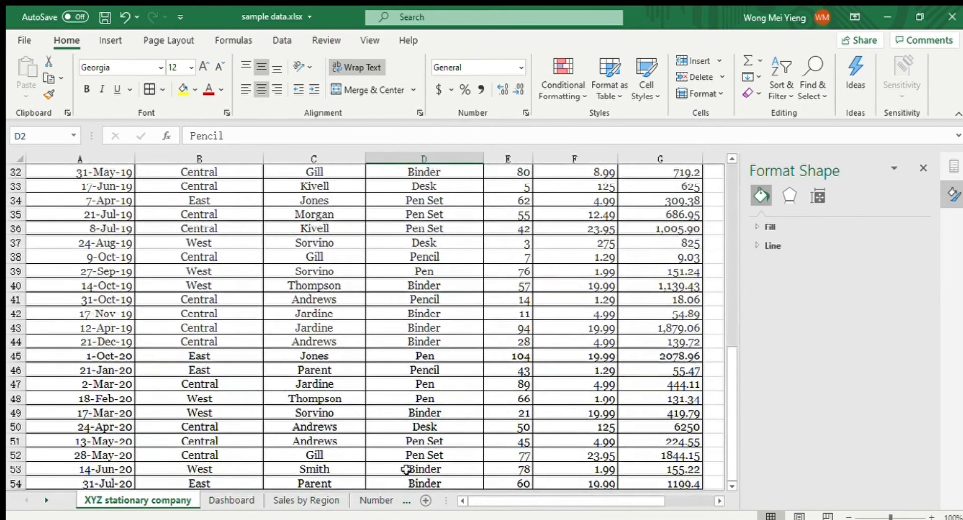
left_click_drag(730, 364, 725, 173)
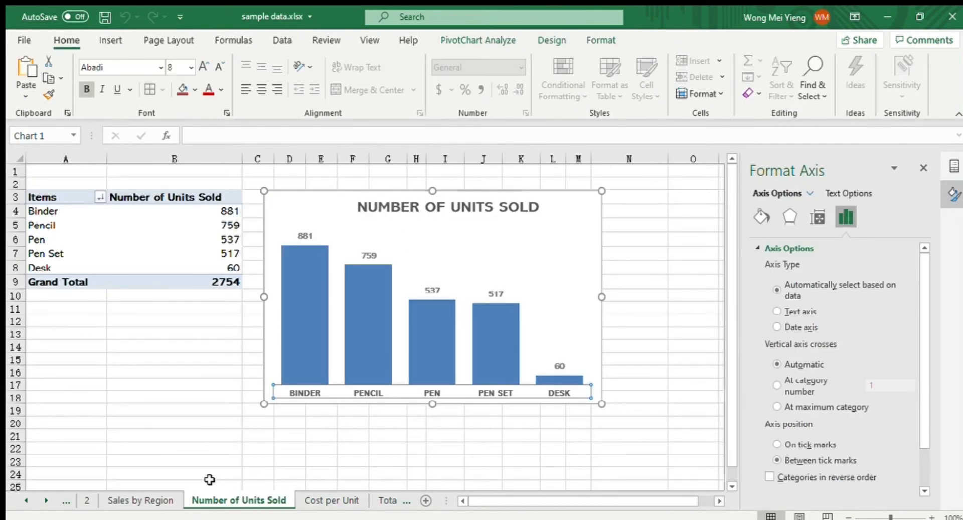
- Insert a new worksheet directly after Sales by Region and name it "Dashboard"
left_click(145, 500)
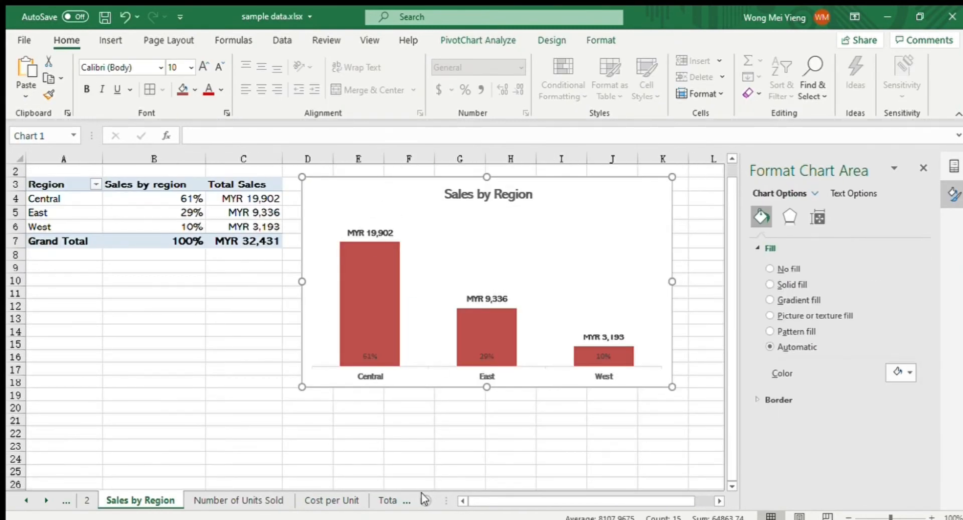
left_click(425, 499)
double_click(206, 500)
type("Dashboard")
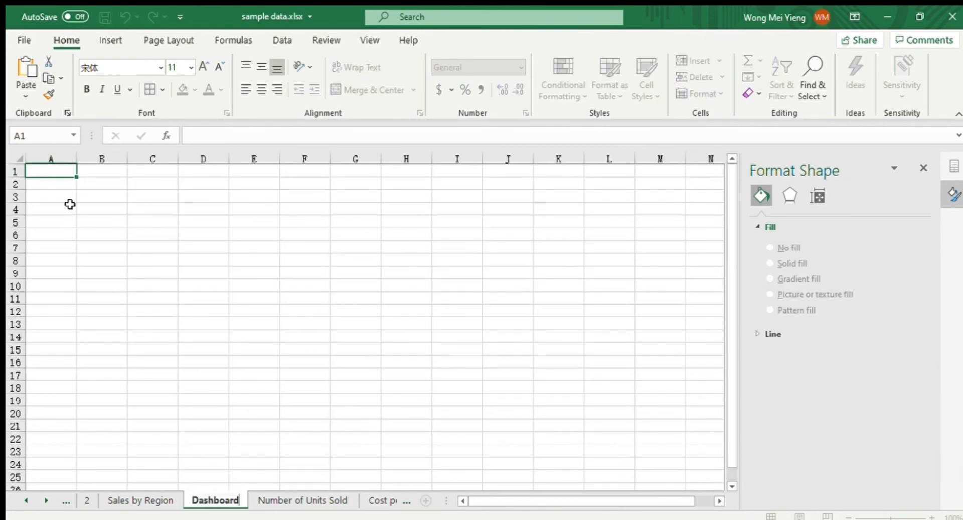
key("Return")
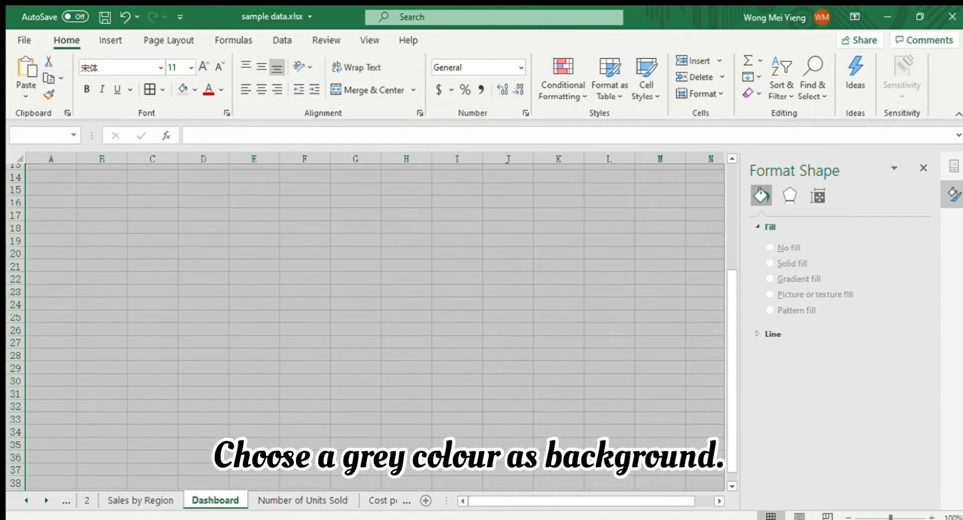
- Fill the cells of the Dashboard sheet with a light grey background colour
left_click(195, 90)
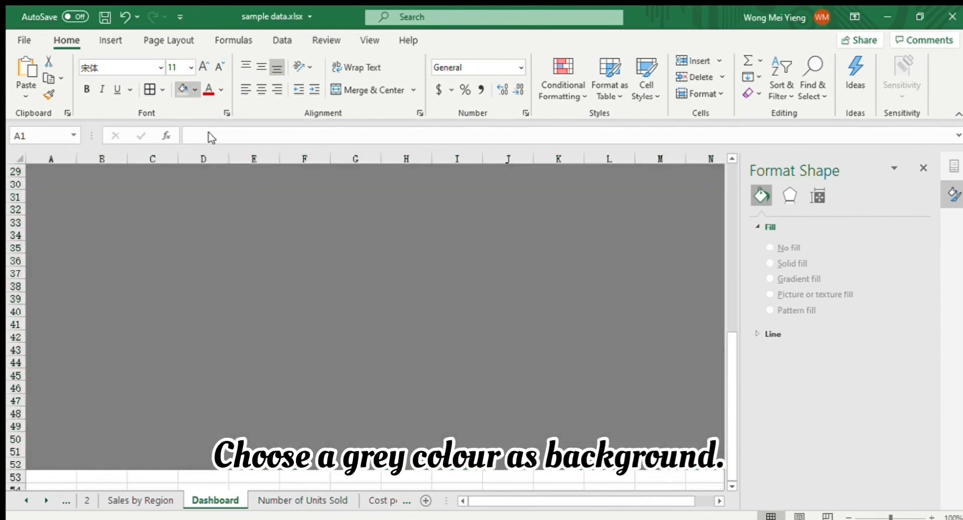
left_click(202, 137)
left_click_drag(732, 384, 724, 218)
- Paste the Sales by Region PivotChart into the Dashboard sheet and place it near cell A1
left_click(49, 182)
key("ctrl+v")
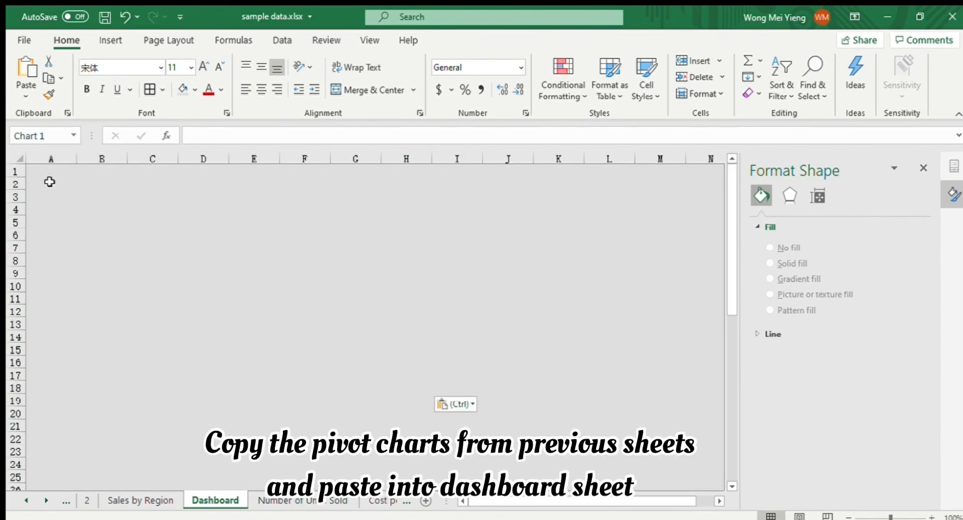
mouse_move(333, 204)
left_mouse_down()
mouse_move(346, 199)
mouse_move(340, 191)
mouse_move(348, 200)
left_mouse_up()
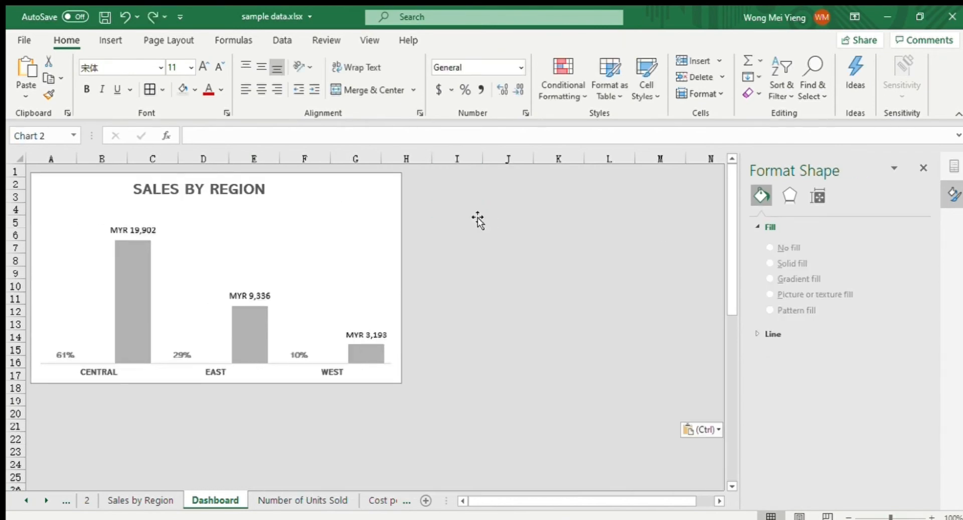
- Paste the Number of Units Sold PivotChart into the Dashboard and place it directly below the Sales by Region chart
key("ctrl+v")
left_click_drag(490, 224, 472, 197)
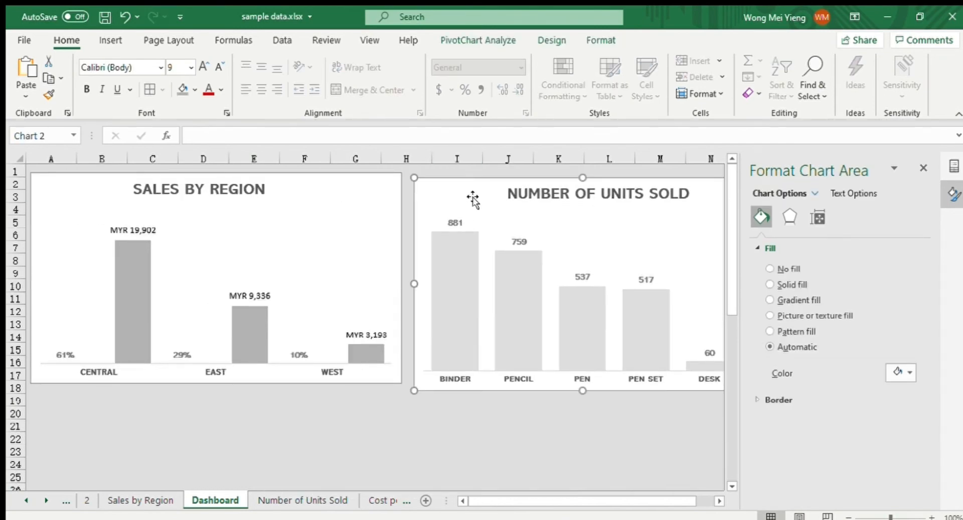
left_click_drag(473, 199, 146, 388)
left_click(145, 388)
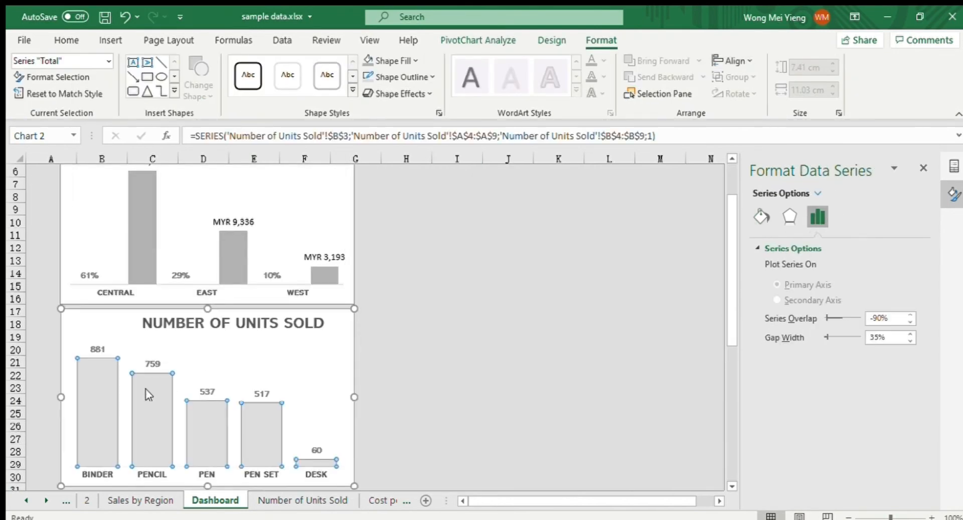
- Move the Region and Sales Representative slicers side by side next to the Sales by Region chart on the Dashboard
left_click(552, 40)
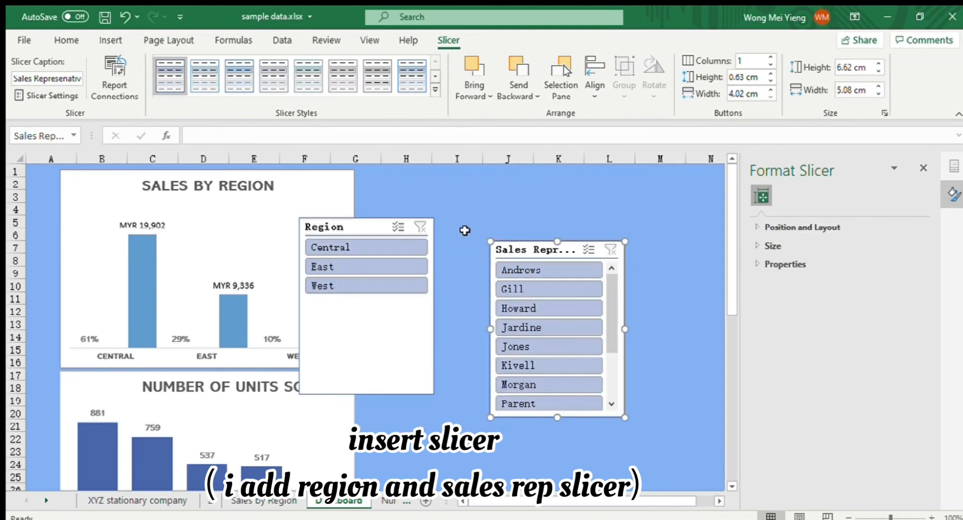
left_click_drag(373, 228, 433, 192)
left_click_drag(575, 255, 587, 217)
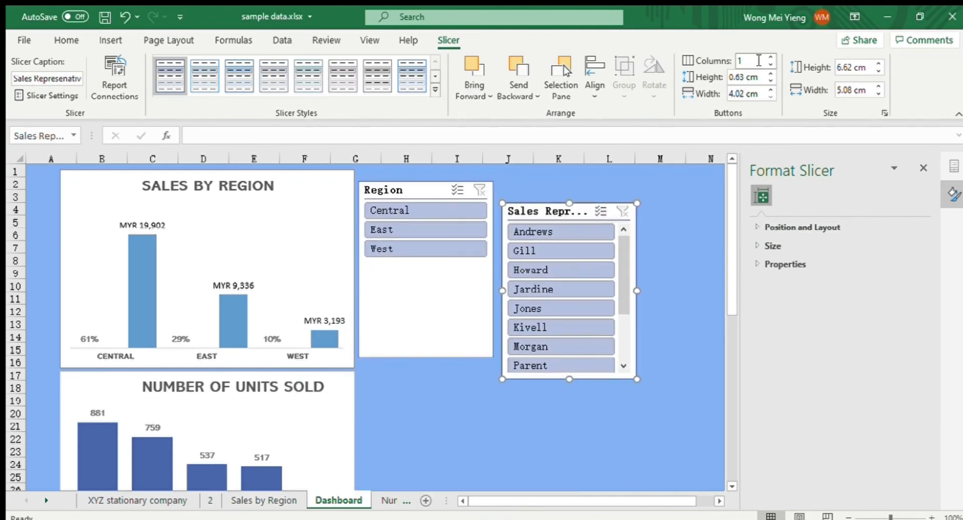
- Arrange the Sales Representative slicer's buttons in 2 columns and align the slicer level with the Region slicer
key("BackSpace")
type("2")
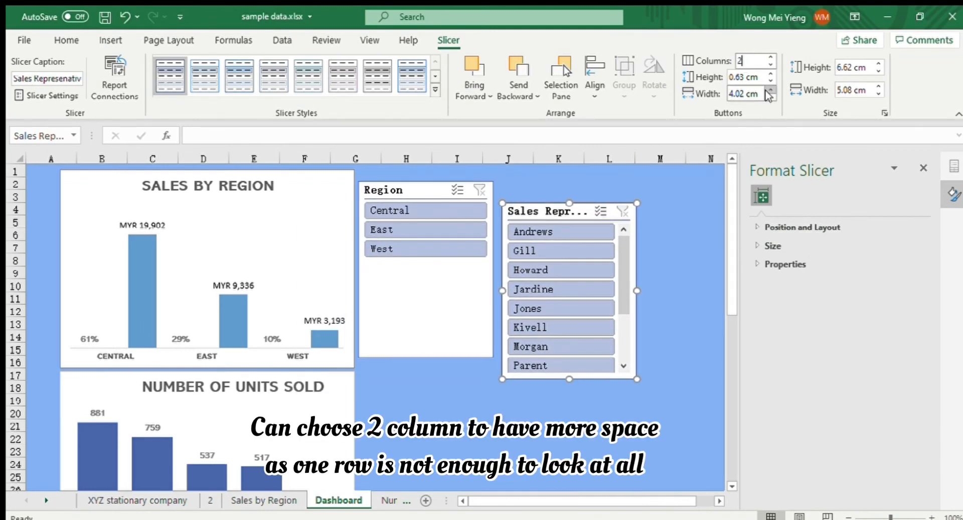
key("Return")
left_click_drag(627, 362, 606, 341)
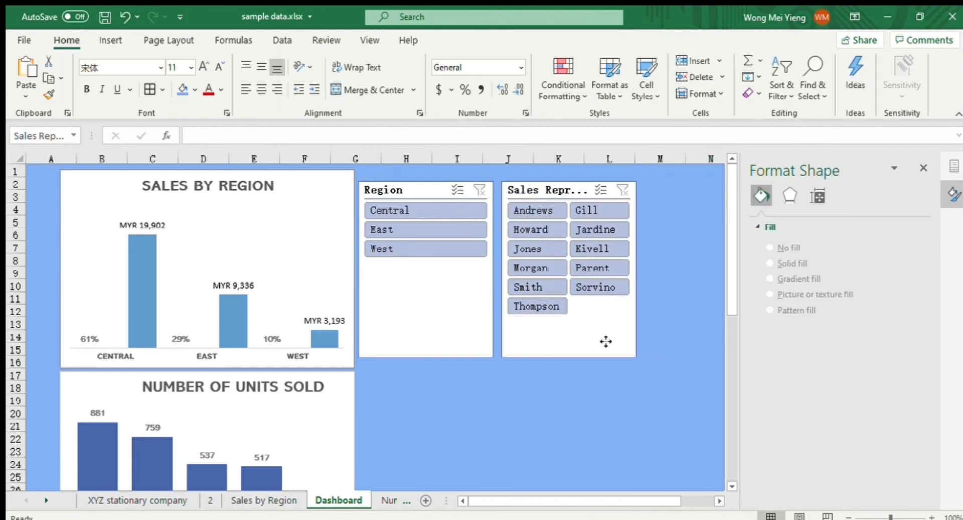
- Filter the dashboard charts by the Central, East and West regions one at a time, ending on Central
left_click(452, 210)
left_click(451, 229)
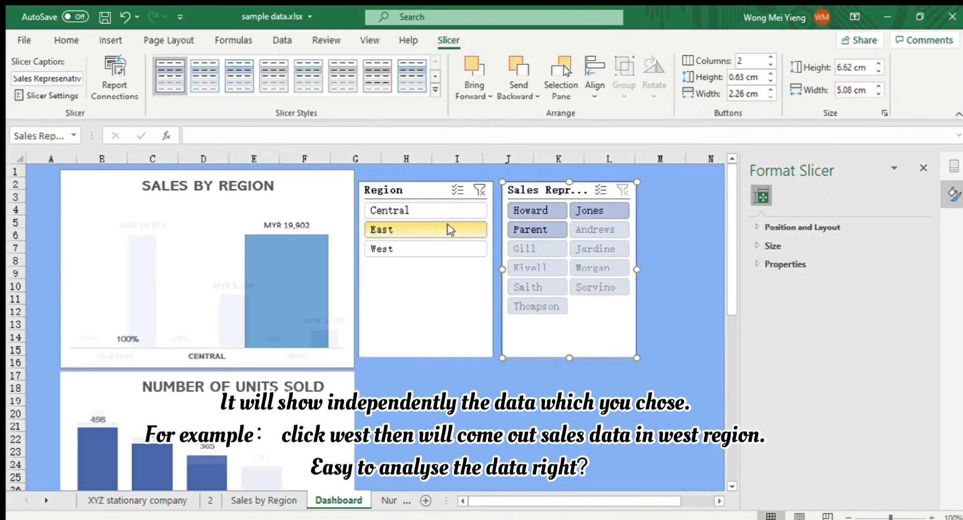
left_click(451, 248)
left_click(415, 210)
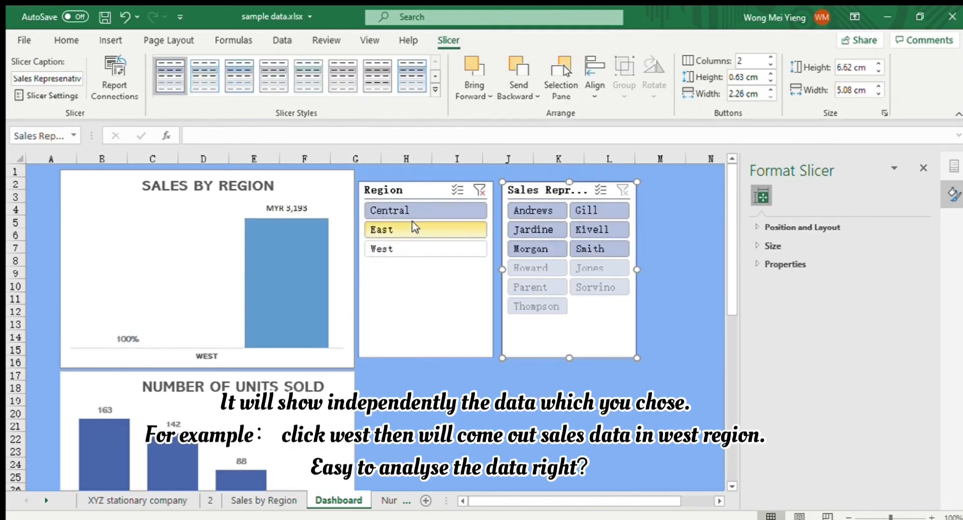
- Filter the Central region's charts by the first, third and fifth listed sales representatives, one at a time
left_click(549, 210)
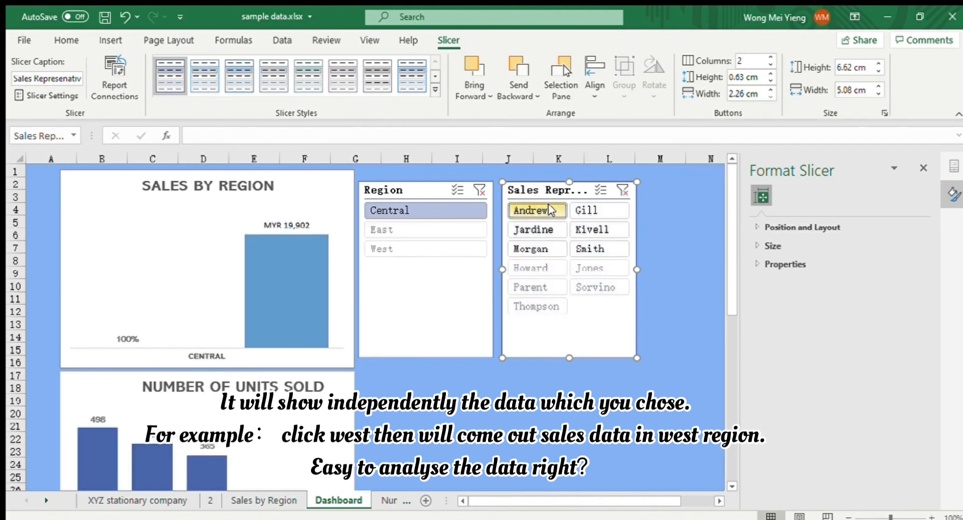
left_click(542, 230)
left_click(548, 249)
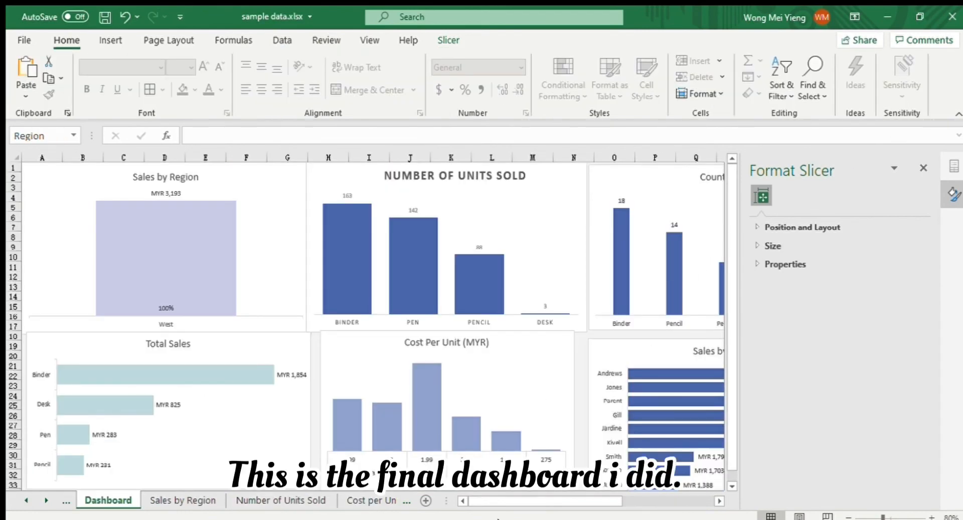
- Filter the finished dashboard by the West region, the East region and the fifth listed Central sales representative
left_click_drag(504, 501, 628, 490)
left_click(520, 223)
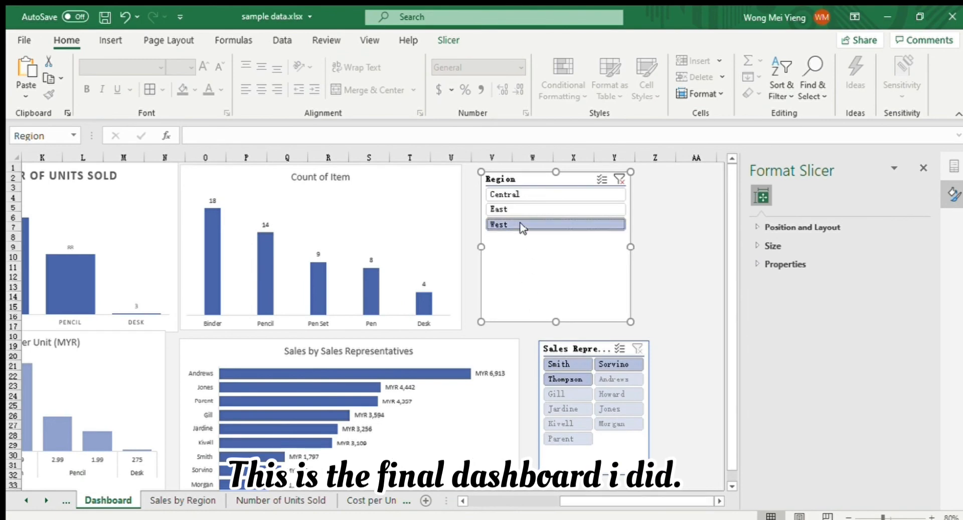
left_click(522, 209)
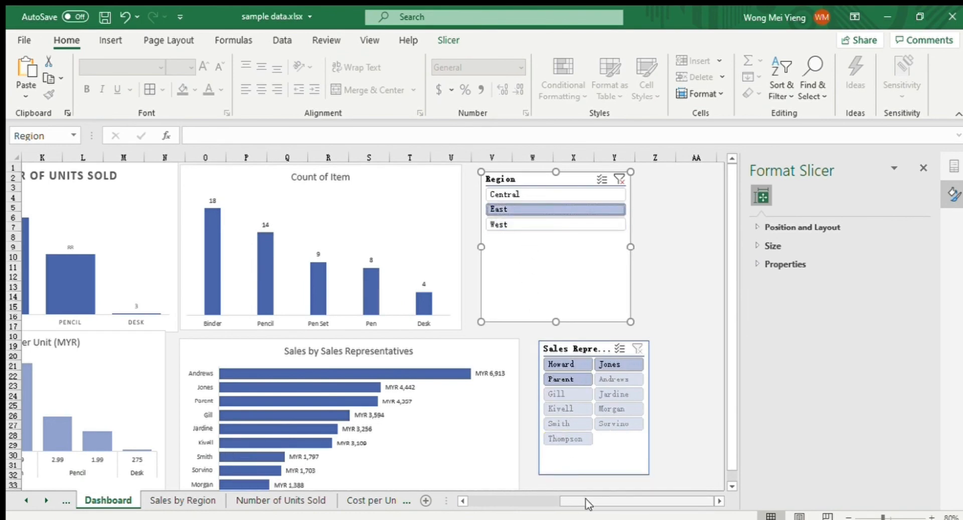
left_click_drag(588, 503, 499, 506)
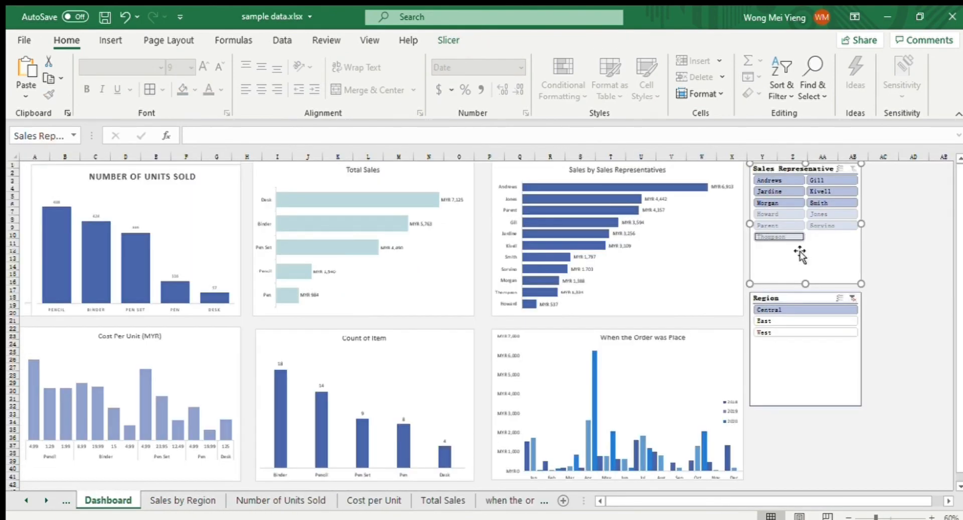
left_click(776, 203)
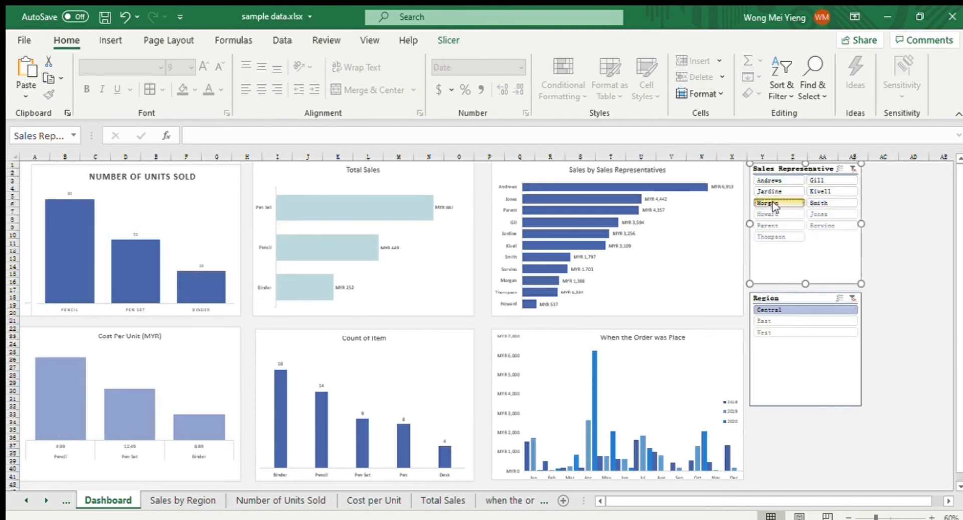
- Review the PivotCharts on the Sales by Region, Number of Units Sold, Cost per Unit, Total Sales and order date sheets for the slicer's effect
left_click(183, 501)
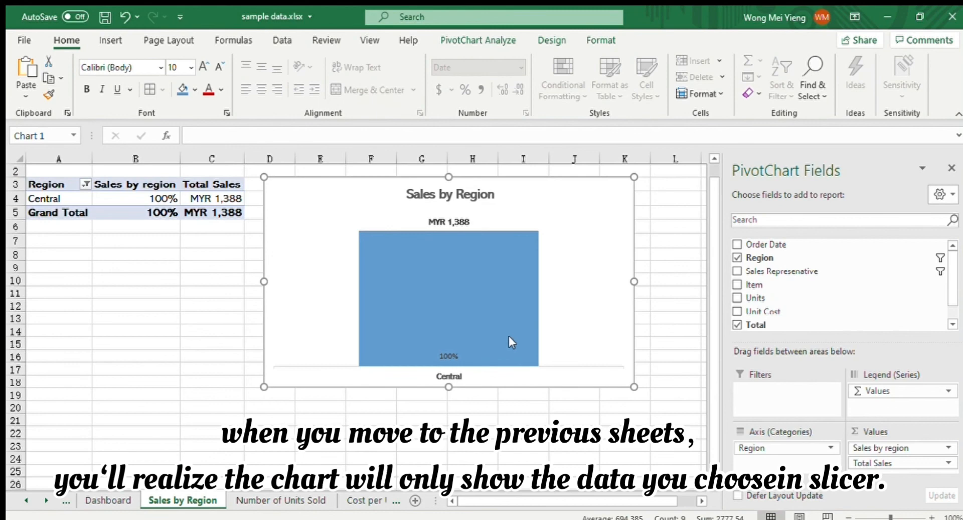
left_click(301, 501)
left_click(361, 500)
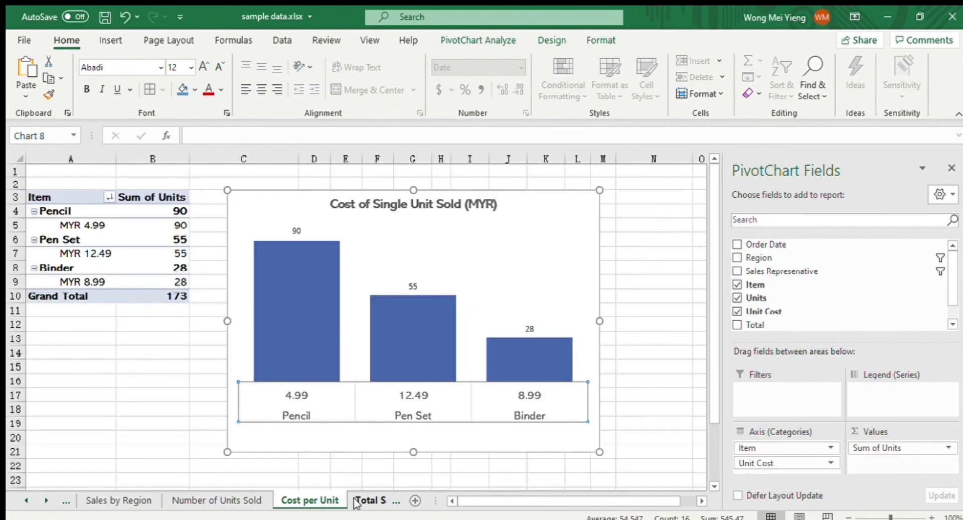
left_click(357, 500)
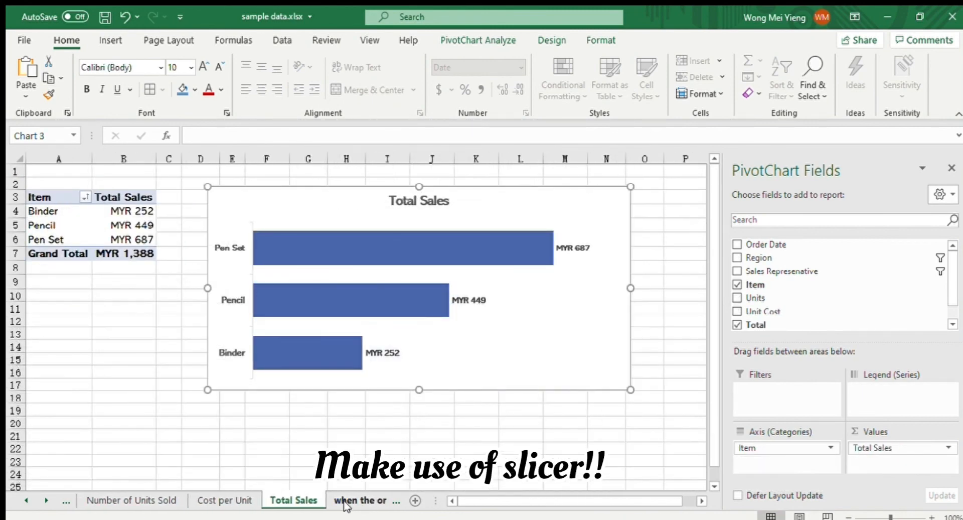
left_click(346, 500)
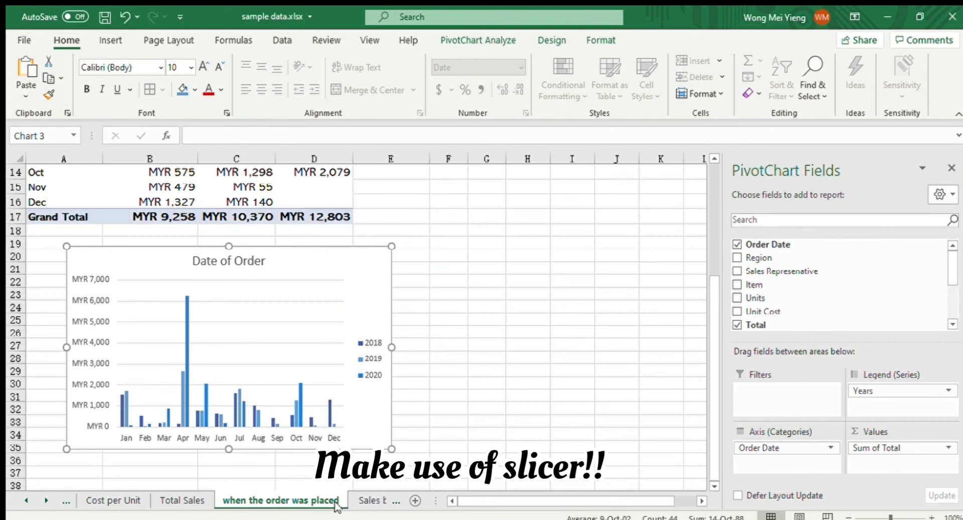